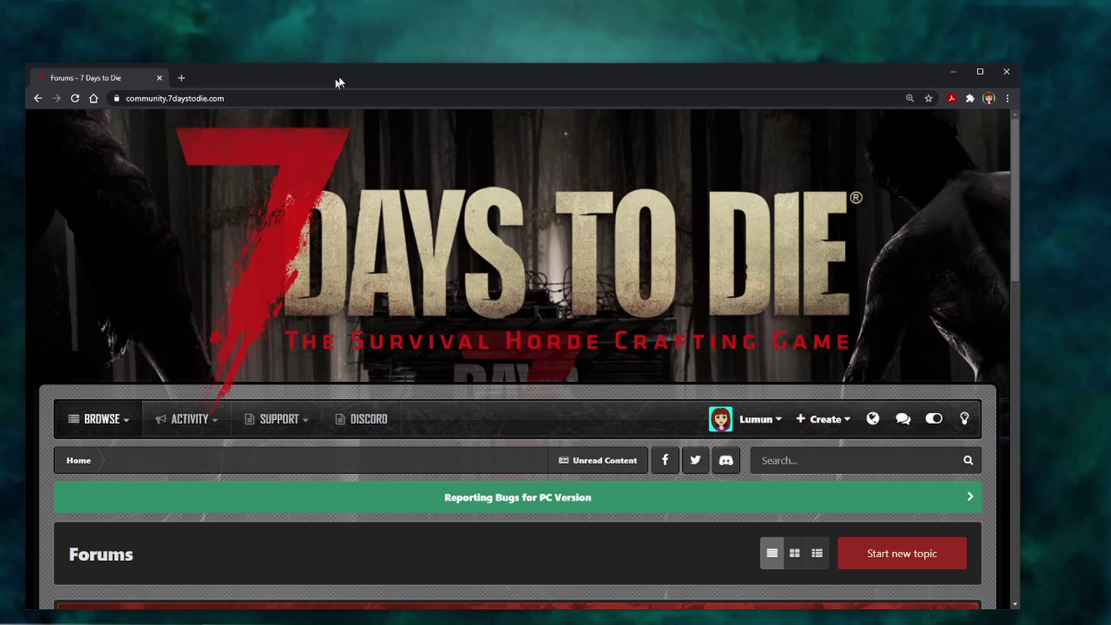
# - Maximize the browser window and open the Tools subforum of the PC Game Modification section
pyautogui.moveTo(340, 83); pyautogui.dragTo(371, 1)
pyautogui.scroll(-9, 530, 281)
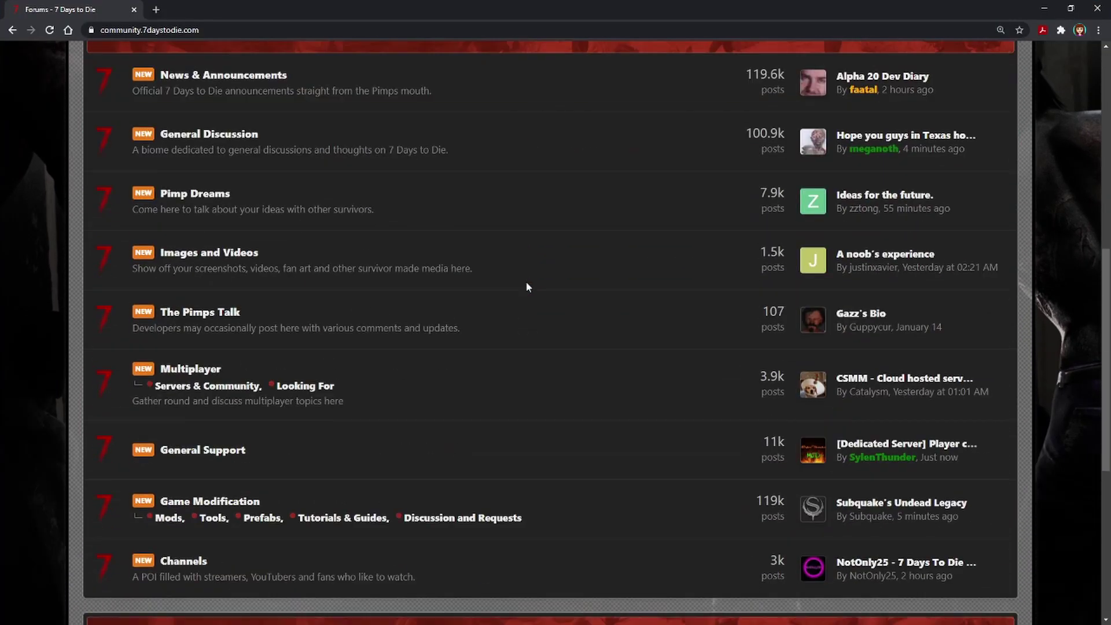
pyautogui.scroll(-3, 527, 287)
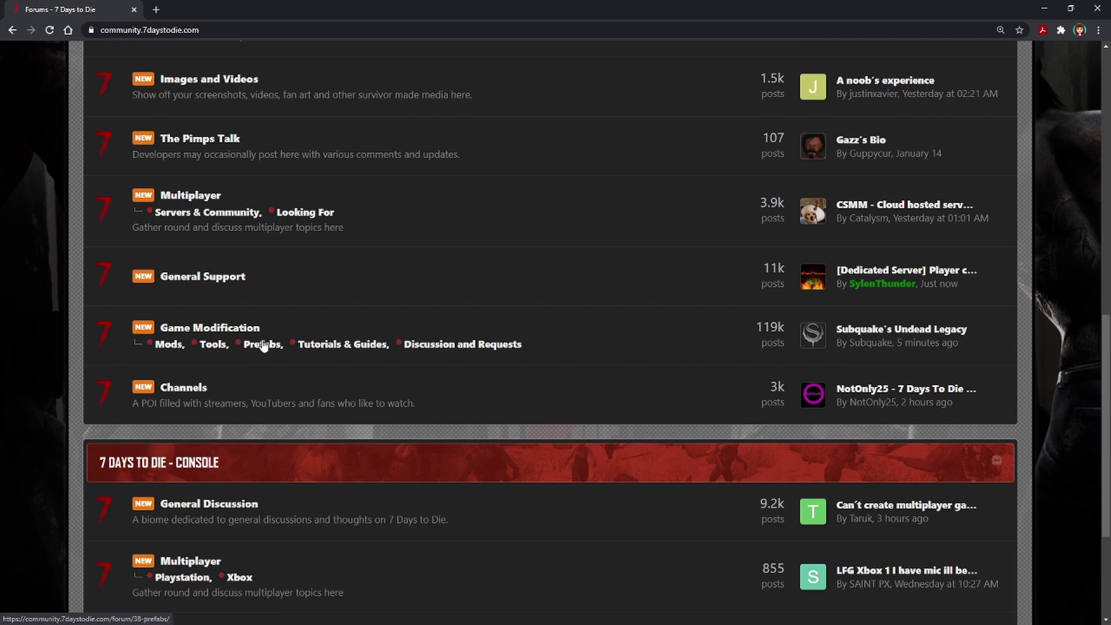
pyautogui.click(208, 346)
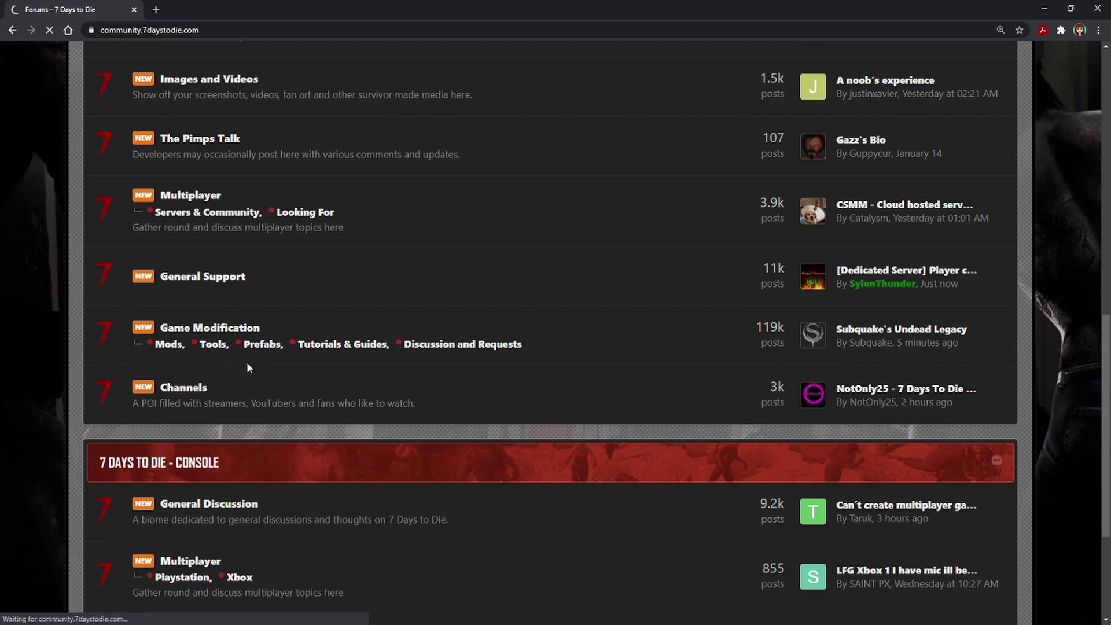
# - Open the topic "A19e Nitrogen - a Random World Generator for 7DTD"
pyautogui.scroll(-12, 424, 377)
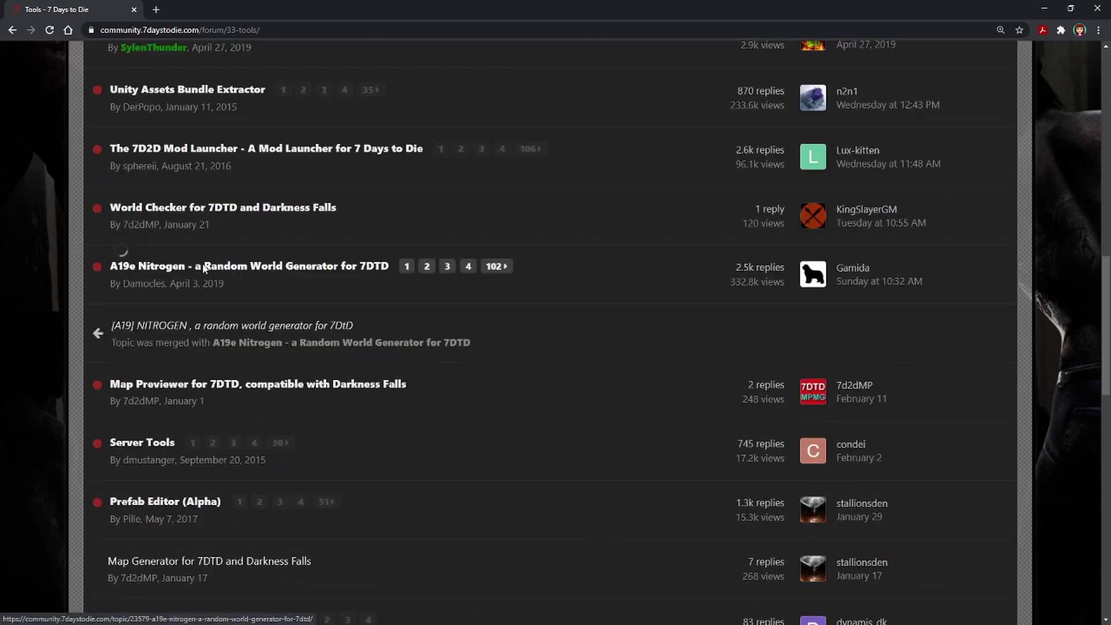
pyautogui.moveTo(246, 269)
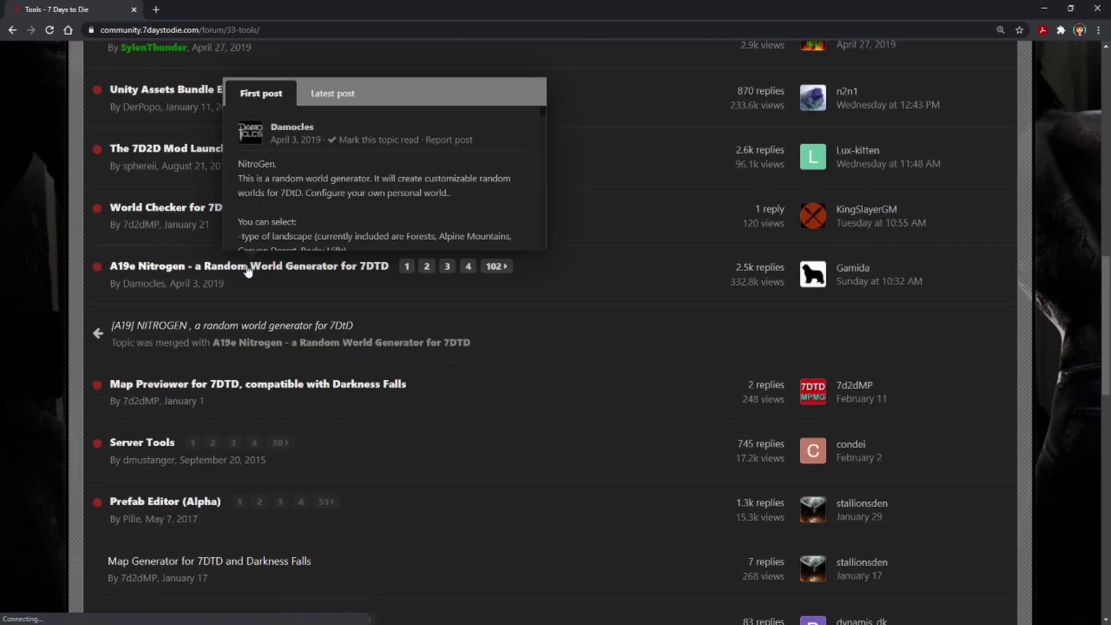
pyautogui.click(306, 271)
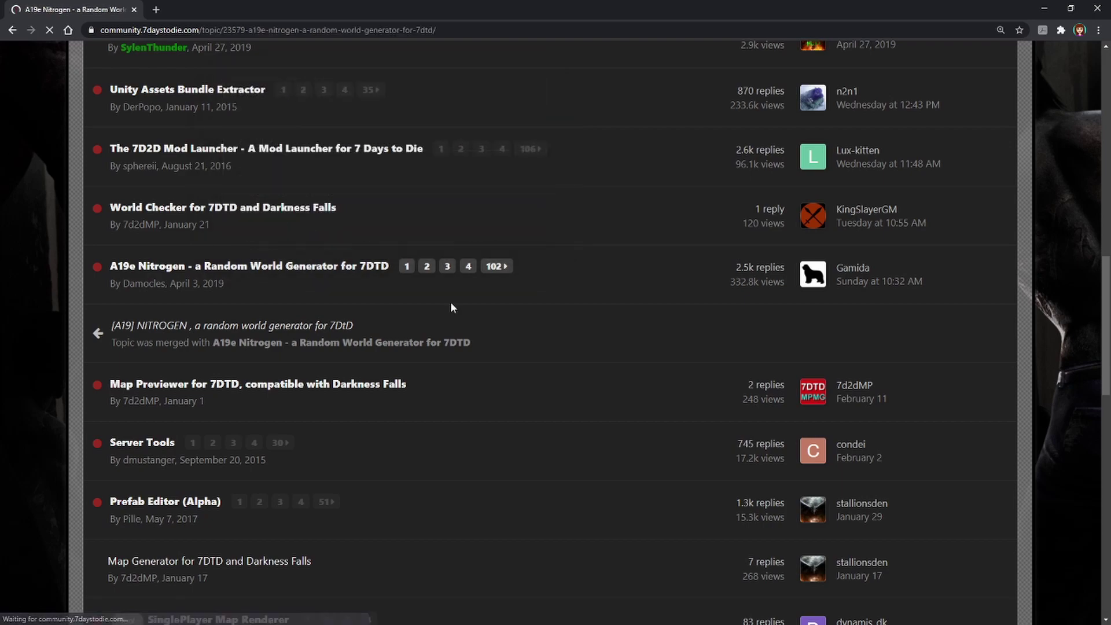
# - Review the first NitroGen post, examining its download links, Java requirement, quick guide and modding notes
pyautogui.scroll(-15, 446, 337)
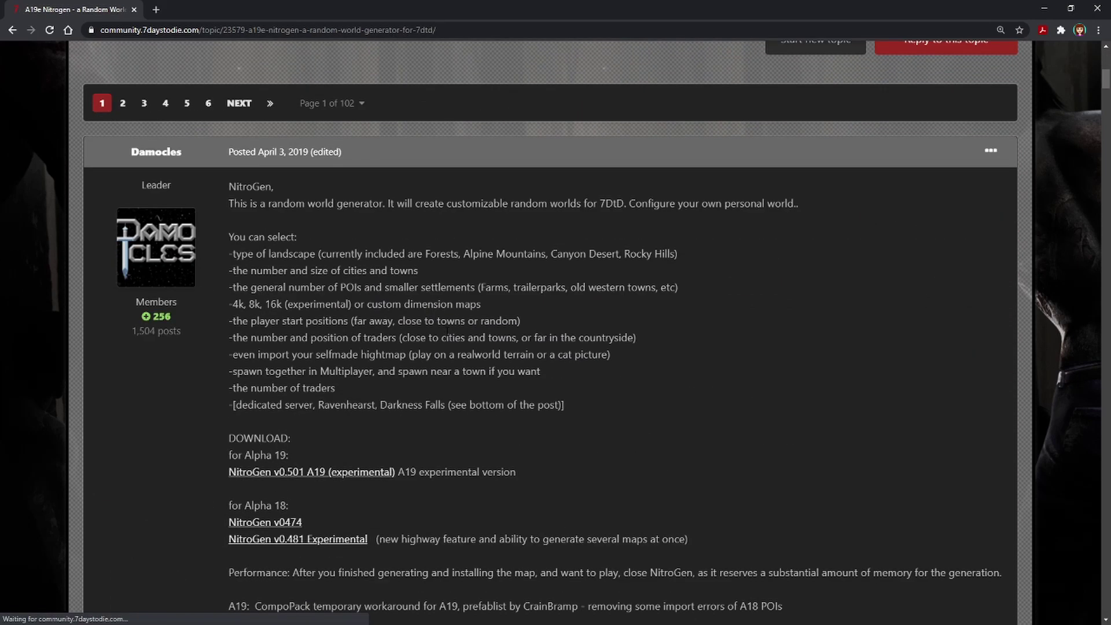
pyautogui.scroll(-10, 485, 327)
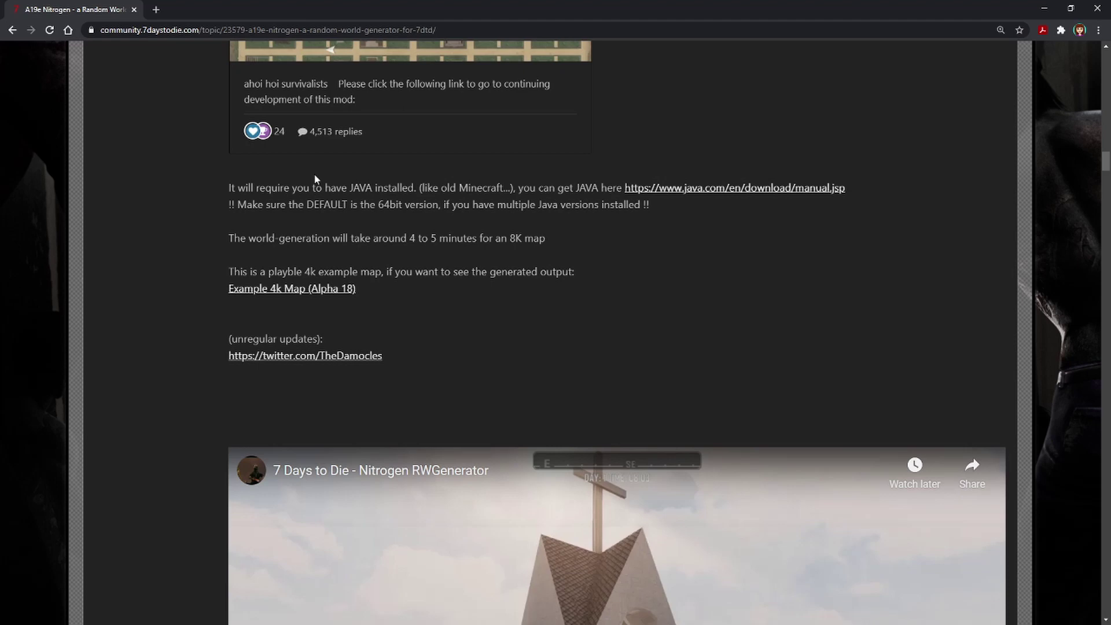
pyautogui.scroll(3, 408, 226)
pyautogui.scroll(1, 404, 247)
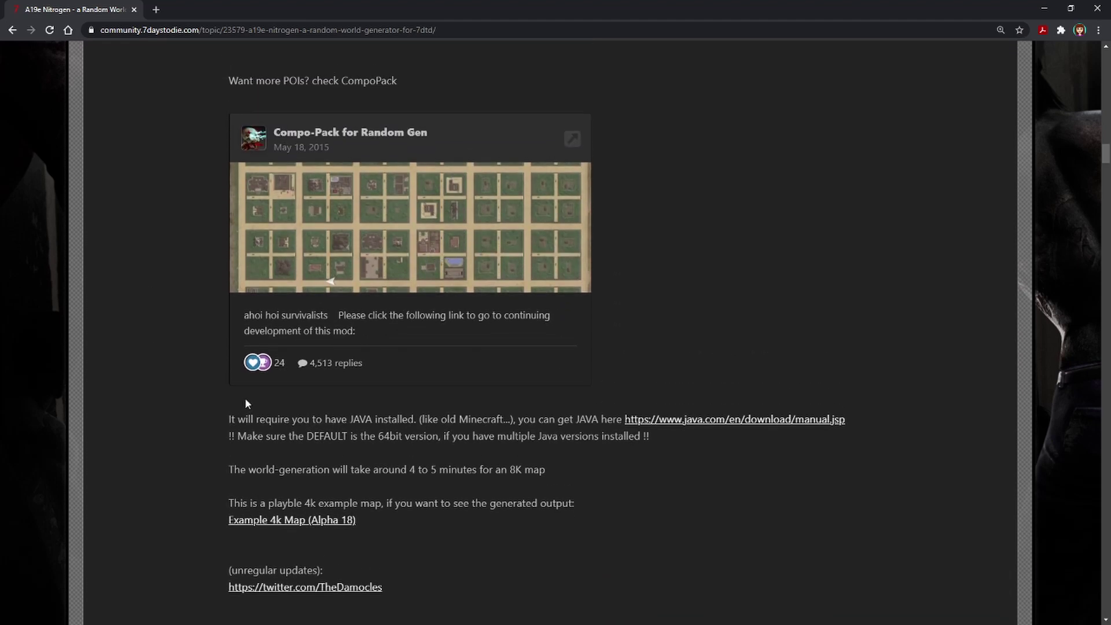
pyautogui.scroll(-2, 246, 403)
pyautogui.moveTo(226, 297); pyautogui.dragTo(764, 313)
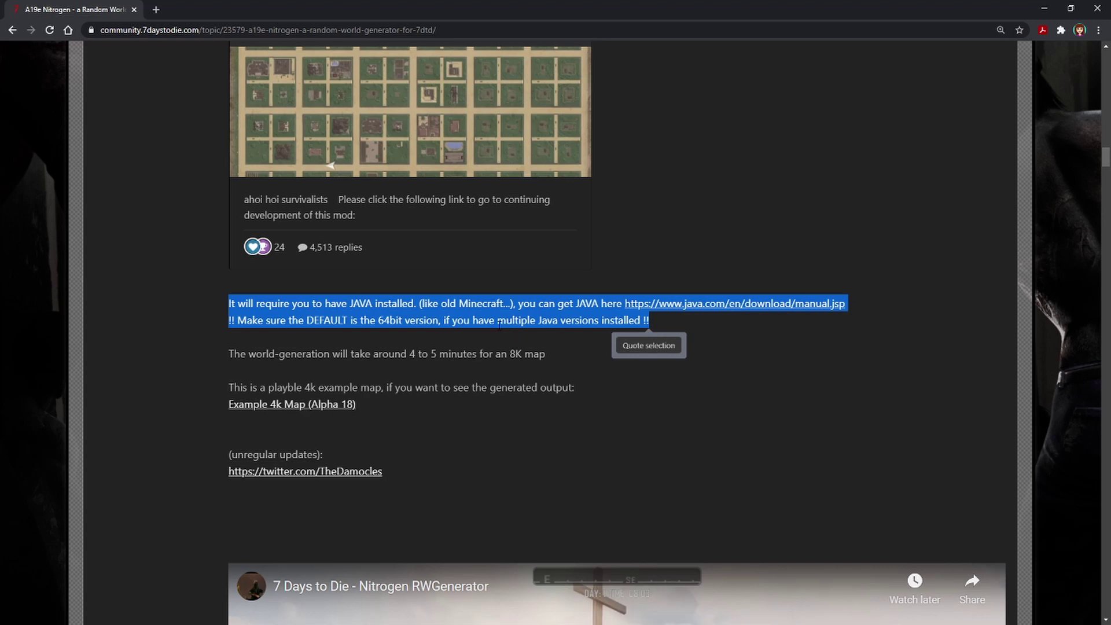
pyautogui.click(397, 317)
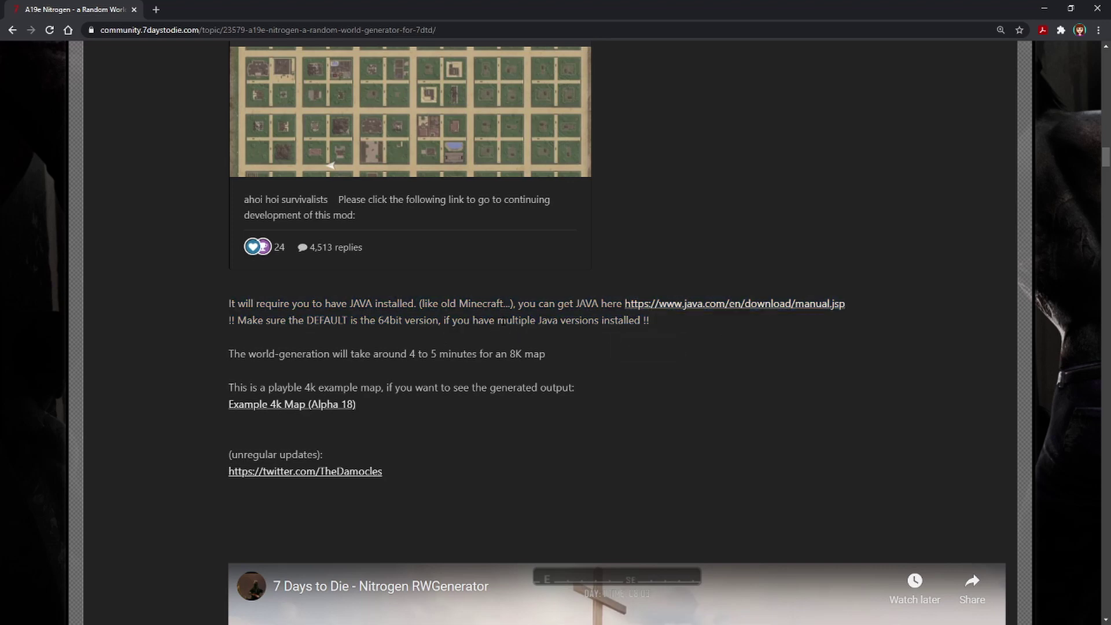
pyautogui.scroll(-15, 505, 321)
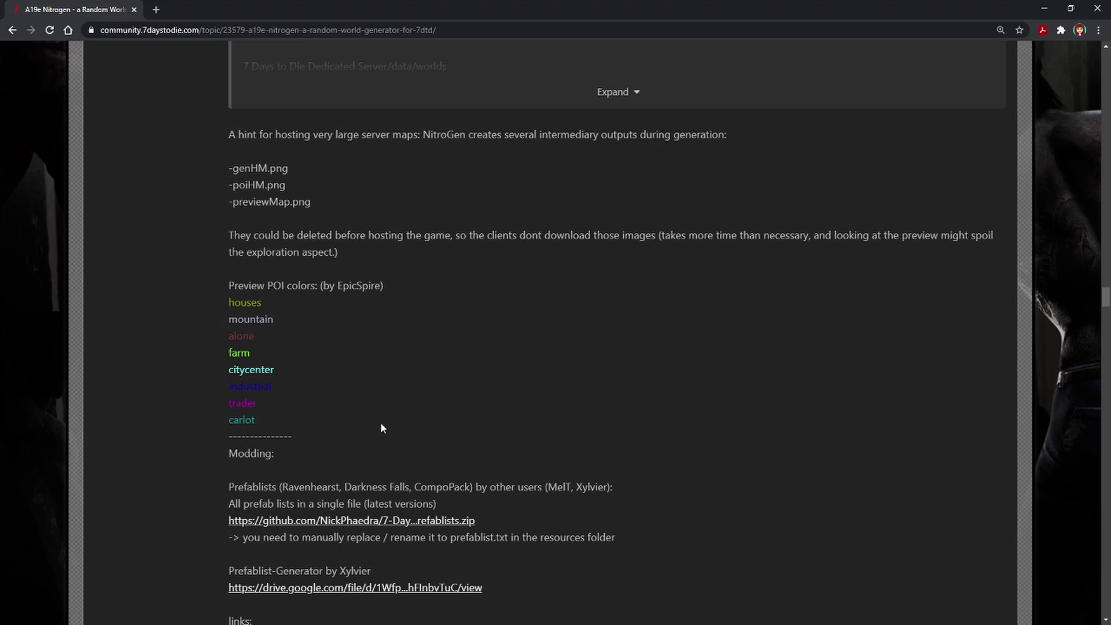
pyautogui.scroll(15, 482, 398)
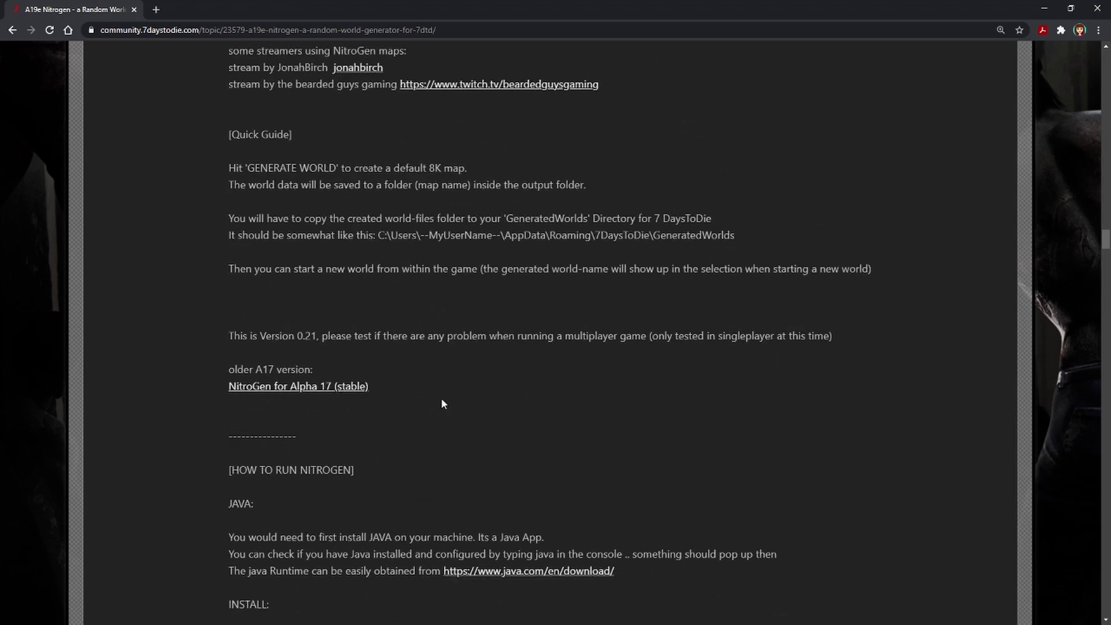
pyautogui.scroll(20, 441, 403)
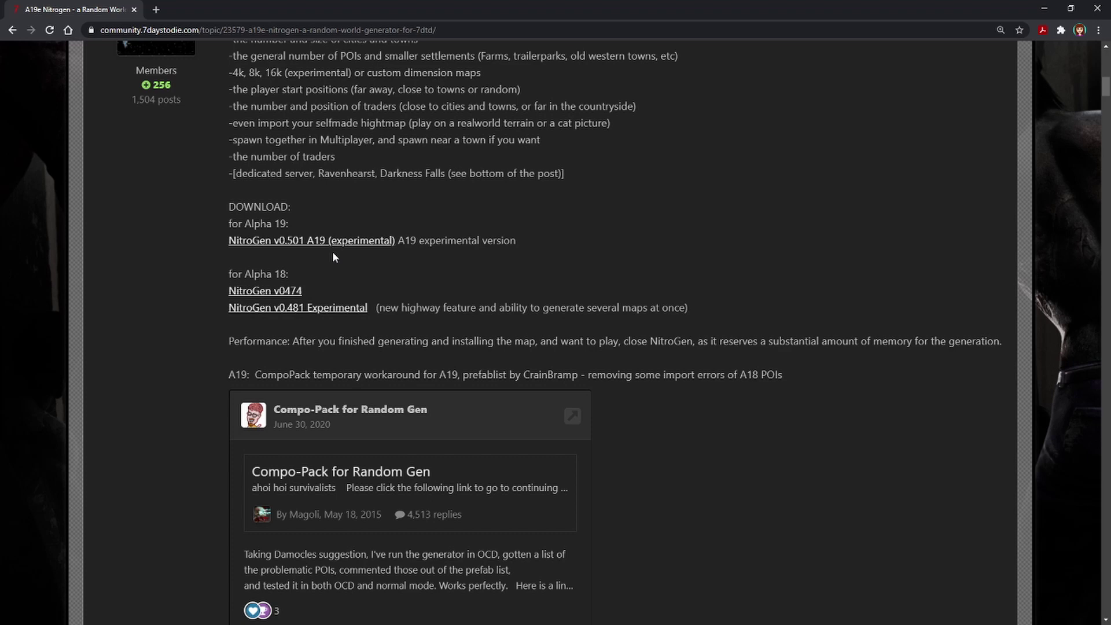
# - Return to the forum index and open the Prefabs subforum of the PC Game Modification section
pyautogui.click(13, 30)
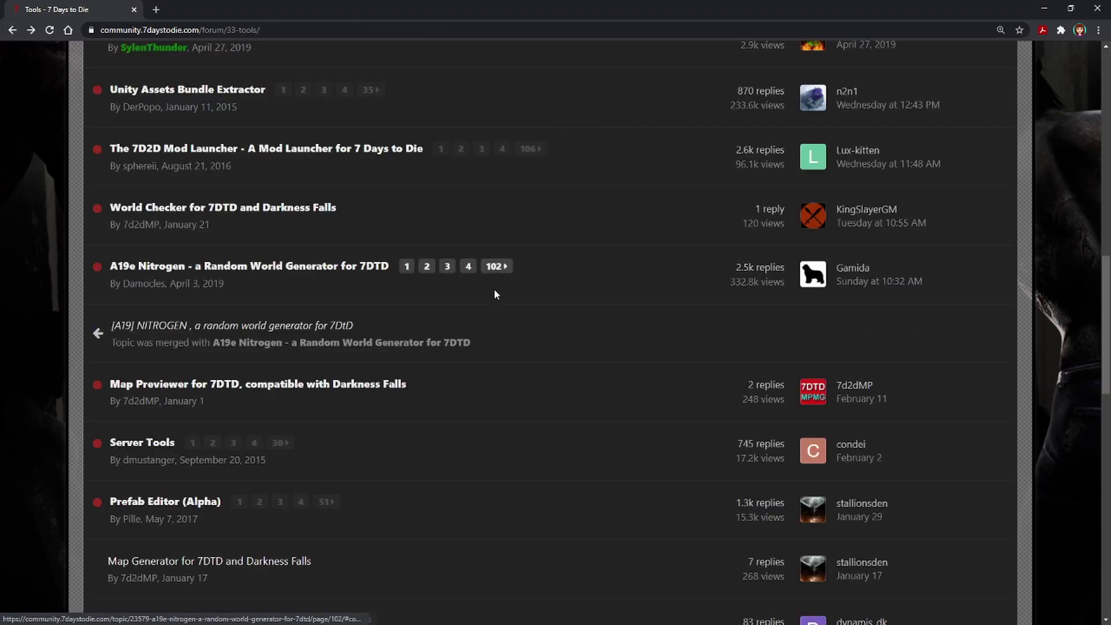
pyautogui.click(407, 267)
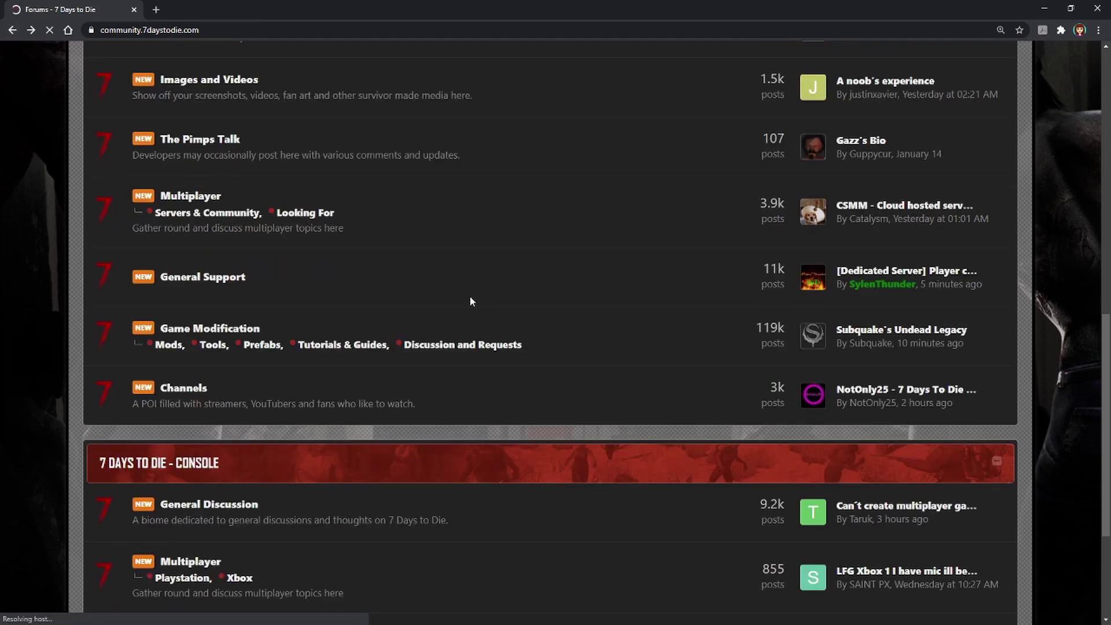
pyautogui.scroll(-3, 480, 321)
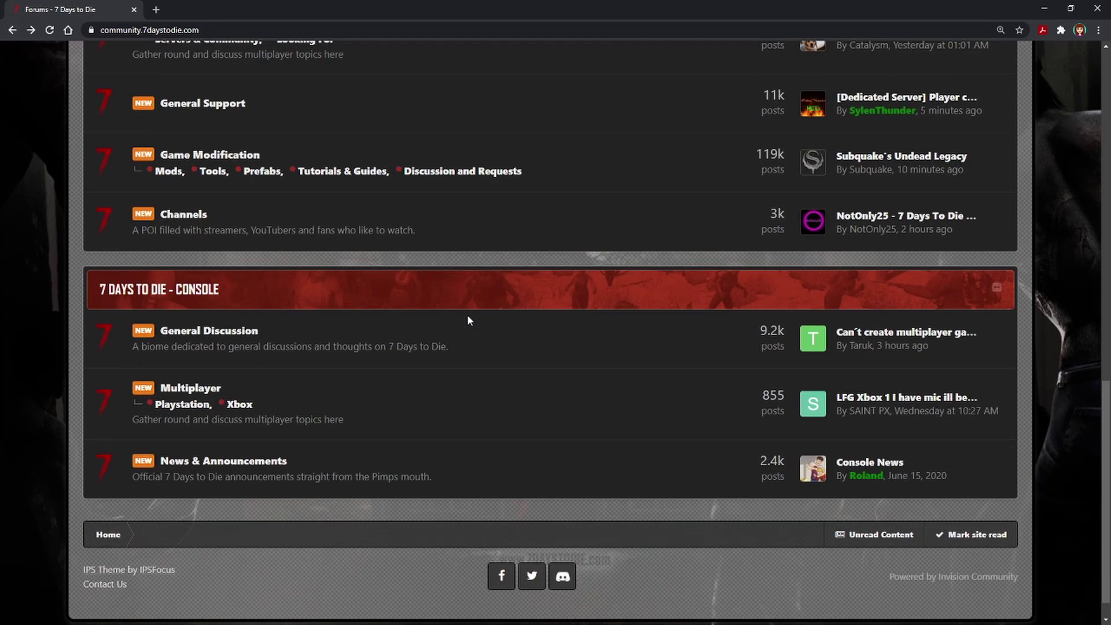
pyautogui.click(260, 171)
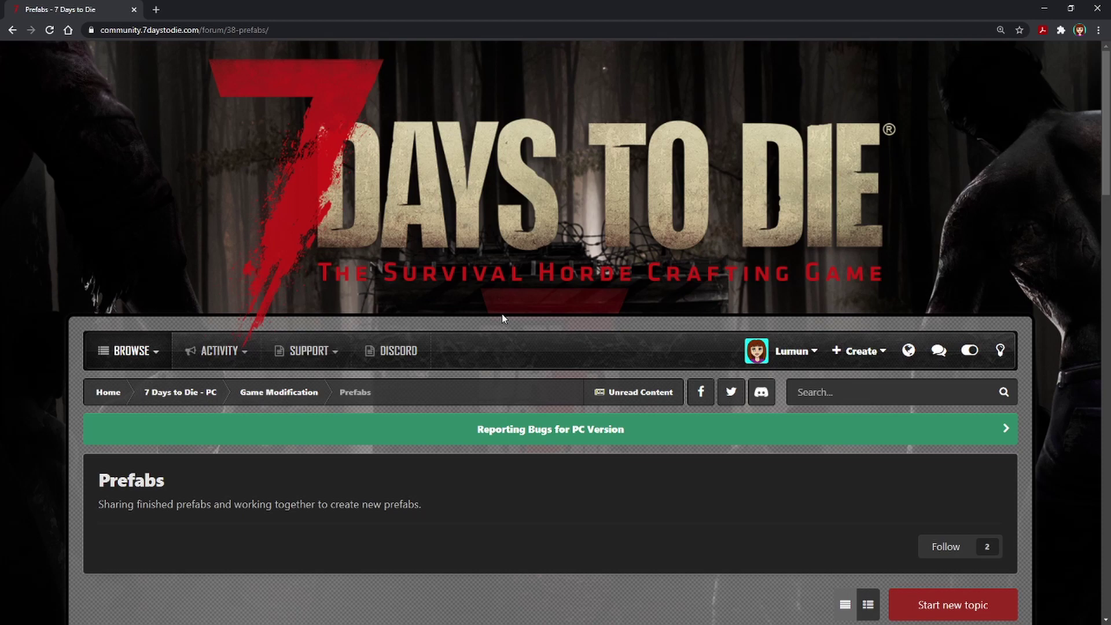
# - Open the current Magolis Compo Pack thread and review its NitroGen CP47 download contents and NitroGen install instructions
pyautogui.scroll(-9, 502, 314)
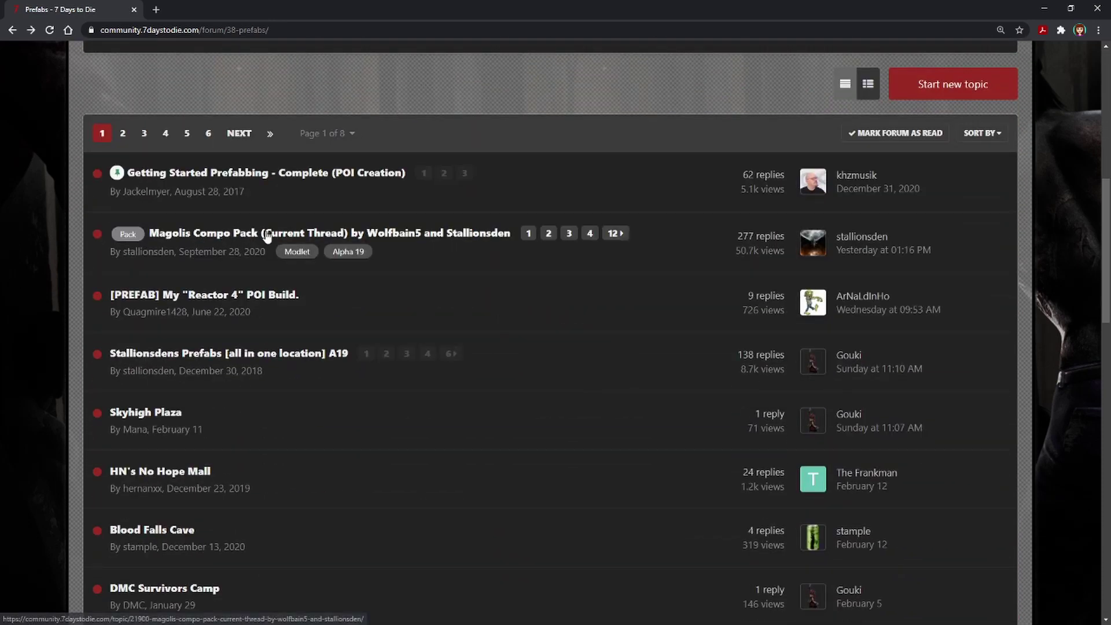
pyautogui.click(392, 234)
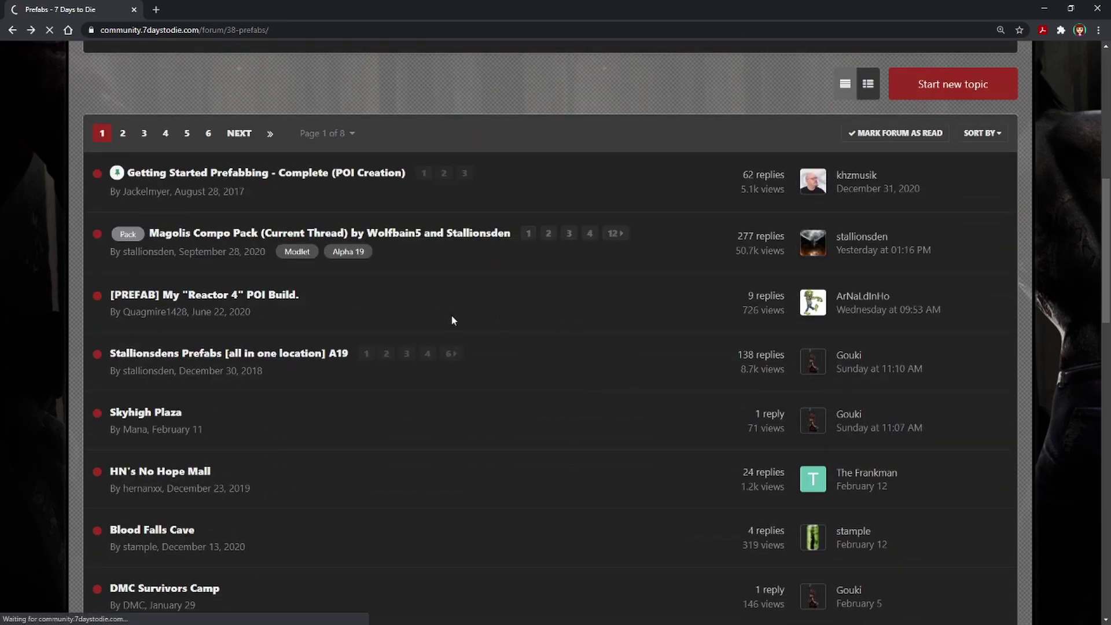
pyautogui.scroll(-6, 460, 305)
pyautogui.scroll(-16, 461, 300)
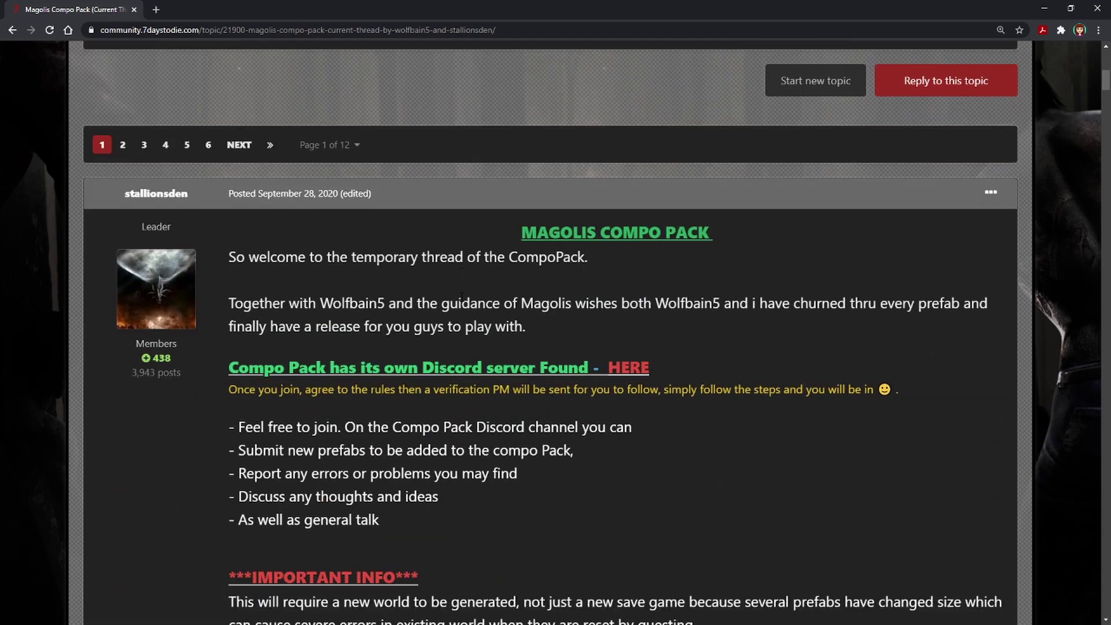
pyautogui.scroll(-7, 464, 299)
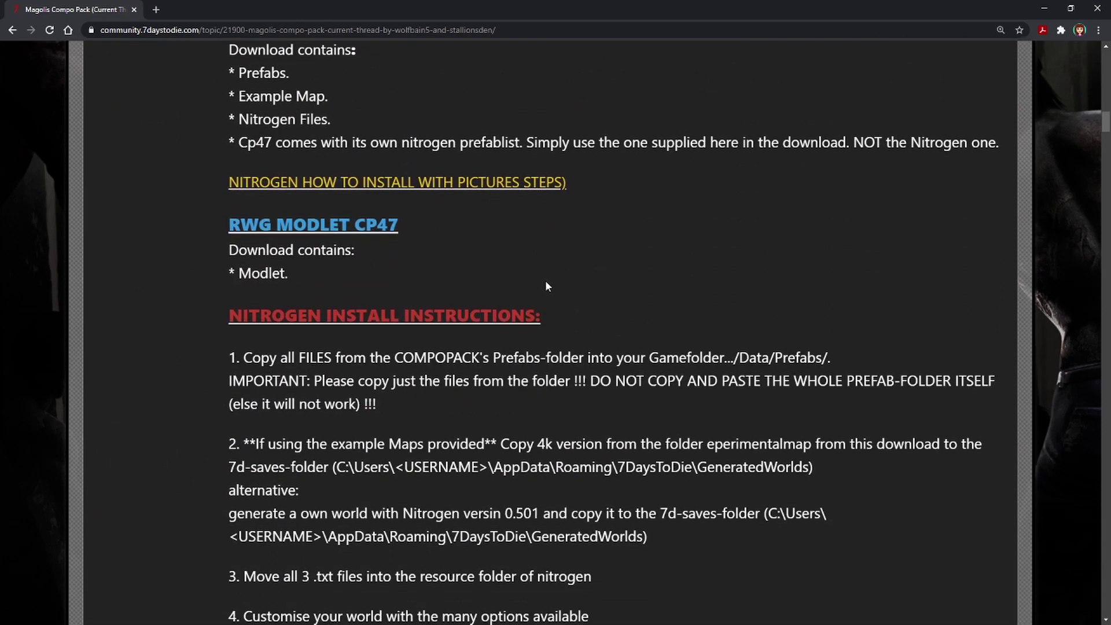
pyautogui.scroll(1, 545, 280)
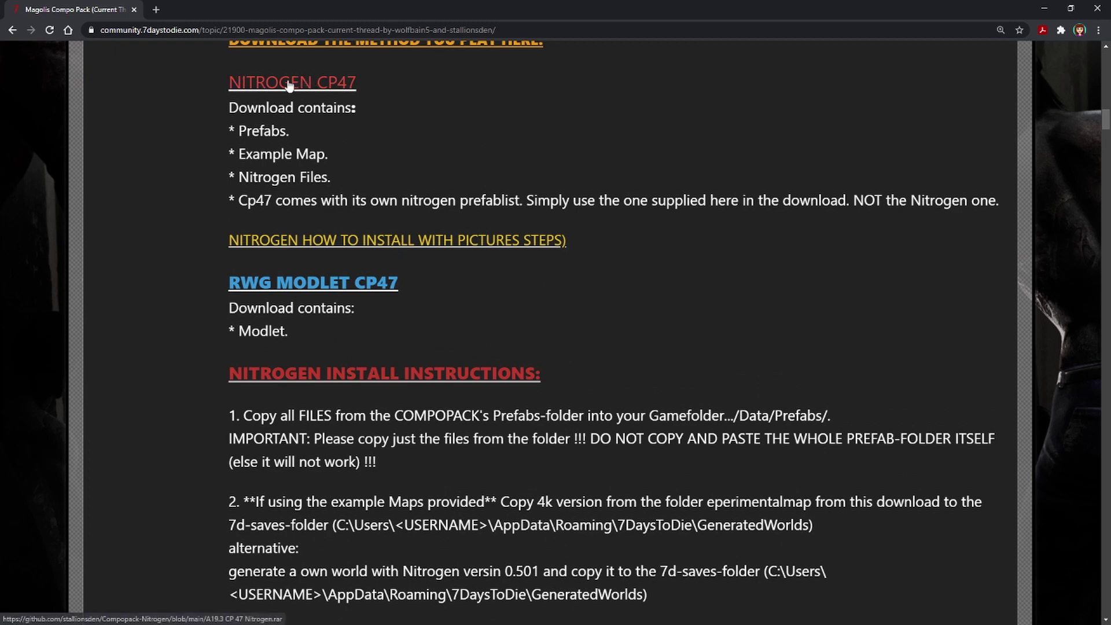
pyautogui.scroll(-3, 581, 234)
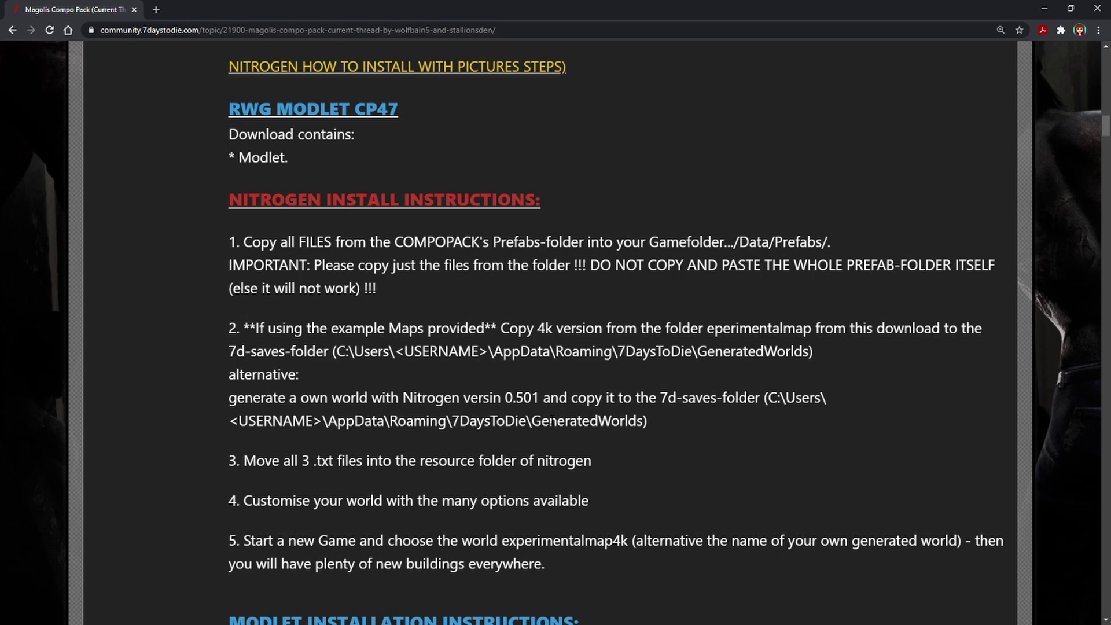
pyautogui.scroll(-2, 344, 145)
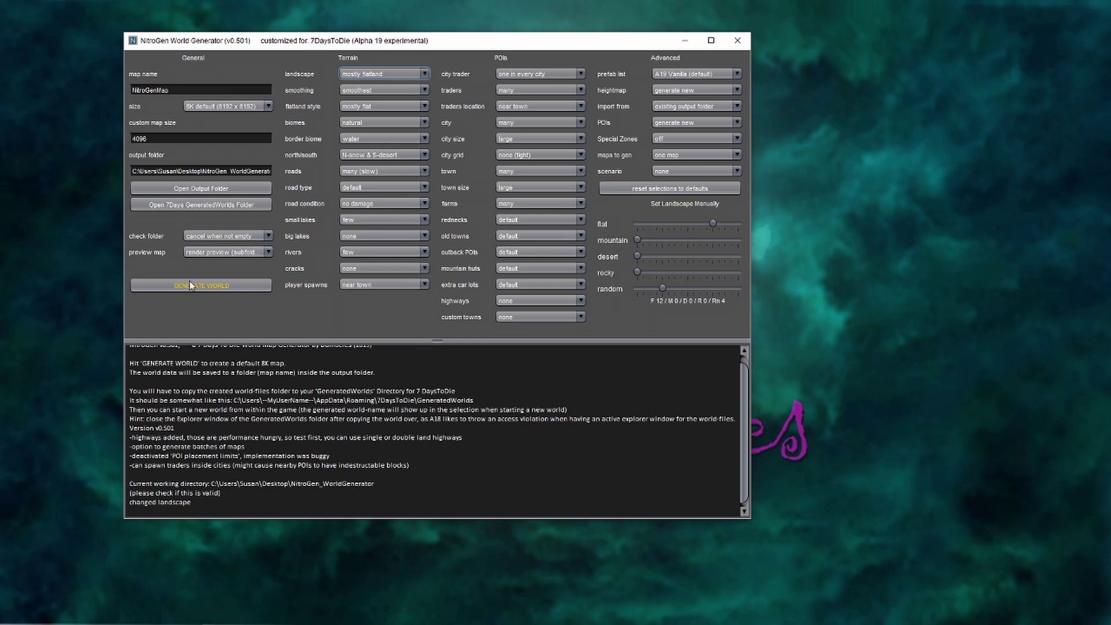
# - In NitroGen World Generator, check the available map sizes and set the map name to "tutorial"
pyautogui.click(225, 106)
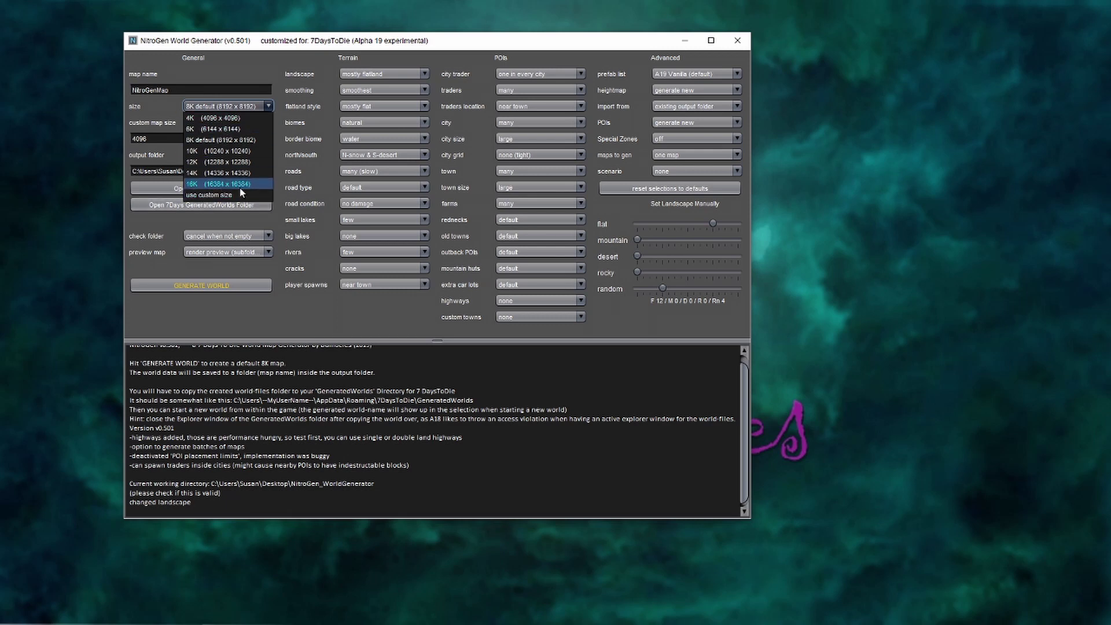
pyautogui.doubleClick(150, 90)
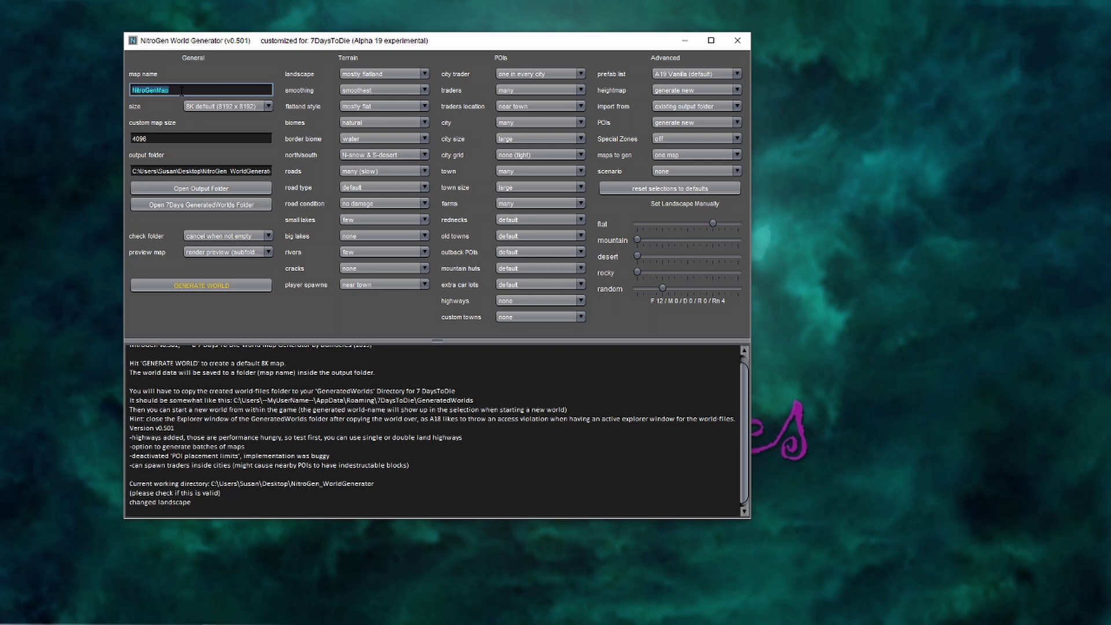
pyautogui.write('tutorial')
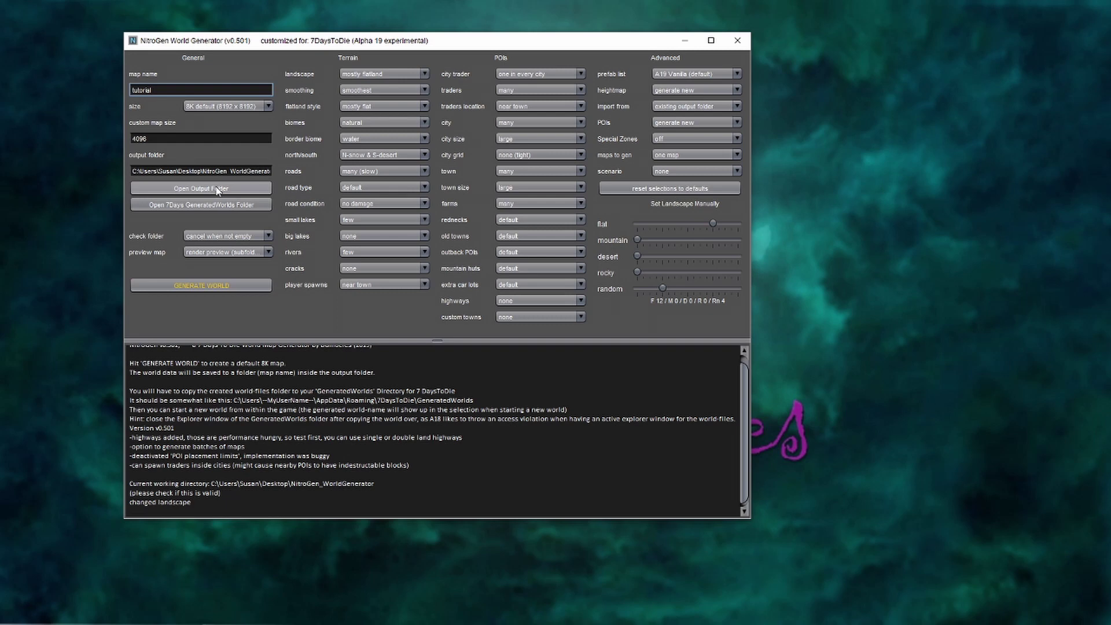
pyautogui.press('Tab')
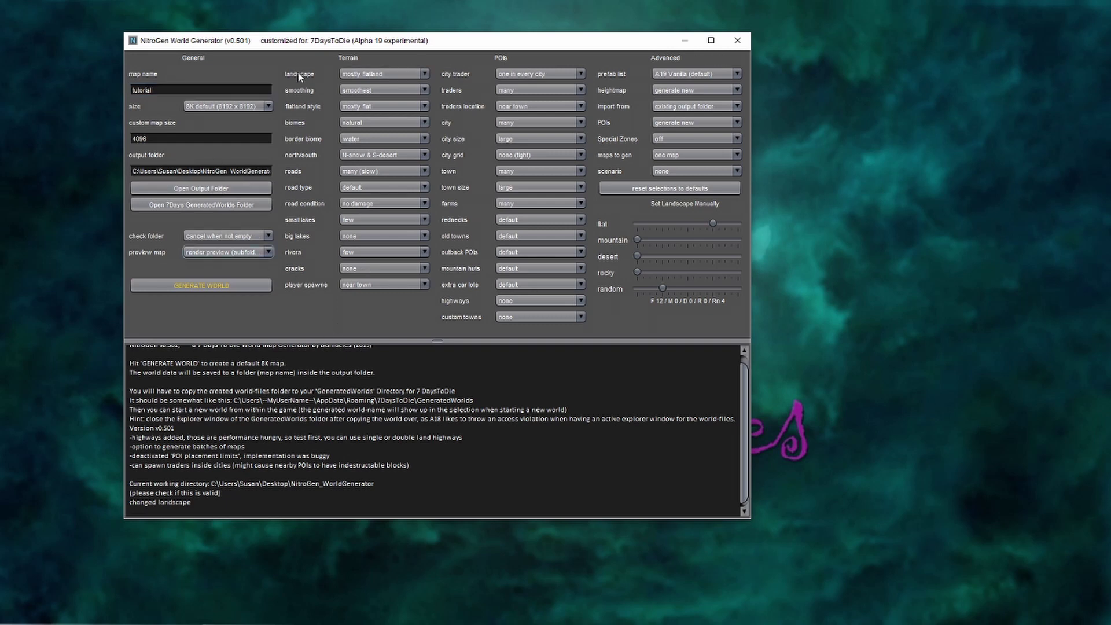
# - Examine the terrain descriptions and choices for landscape, flatland style, lakes, roads, border biome and biomes
pyautogui.moveTo(298, 73)
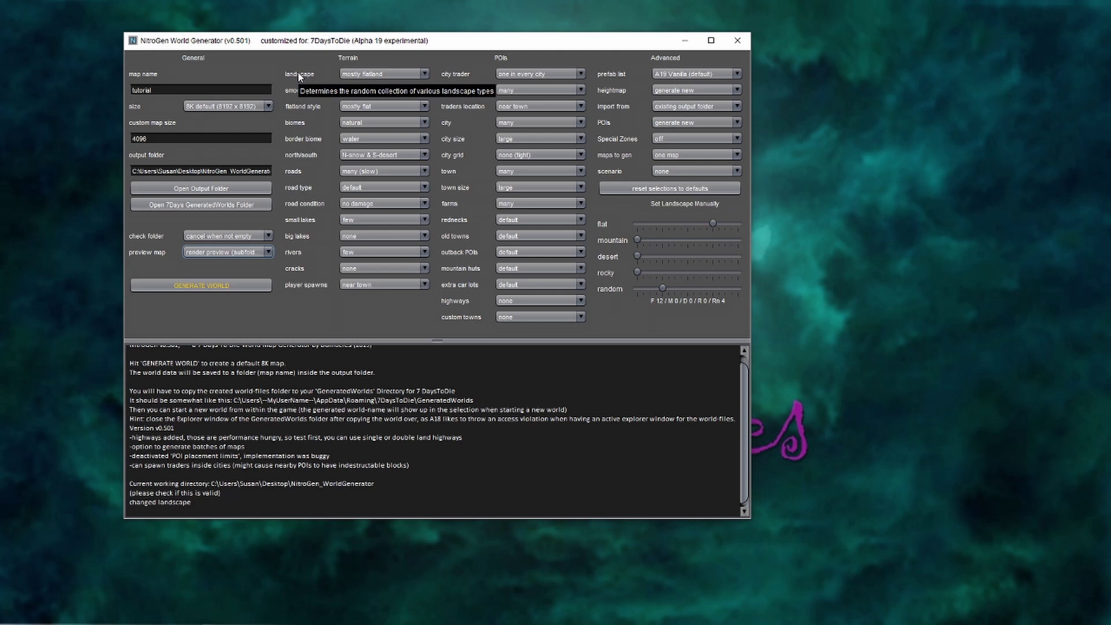
pyautogui.moveTo(301, 94)
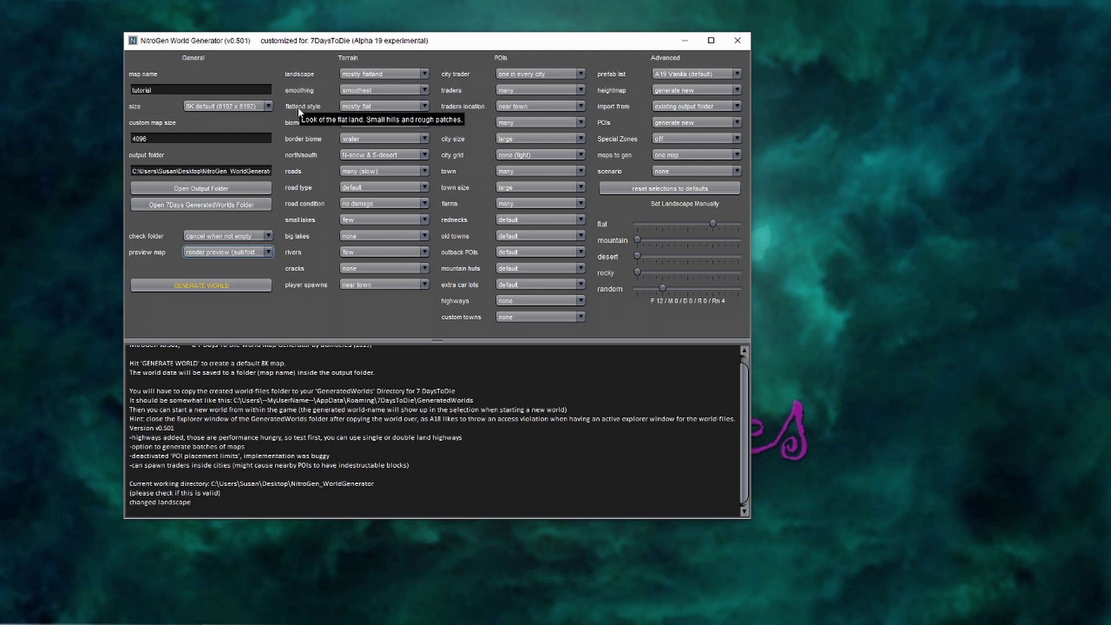
pyautogui.click(342, 73)
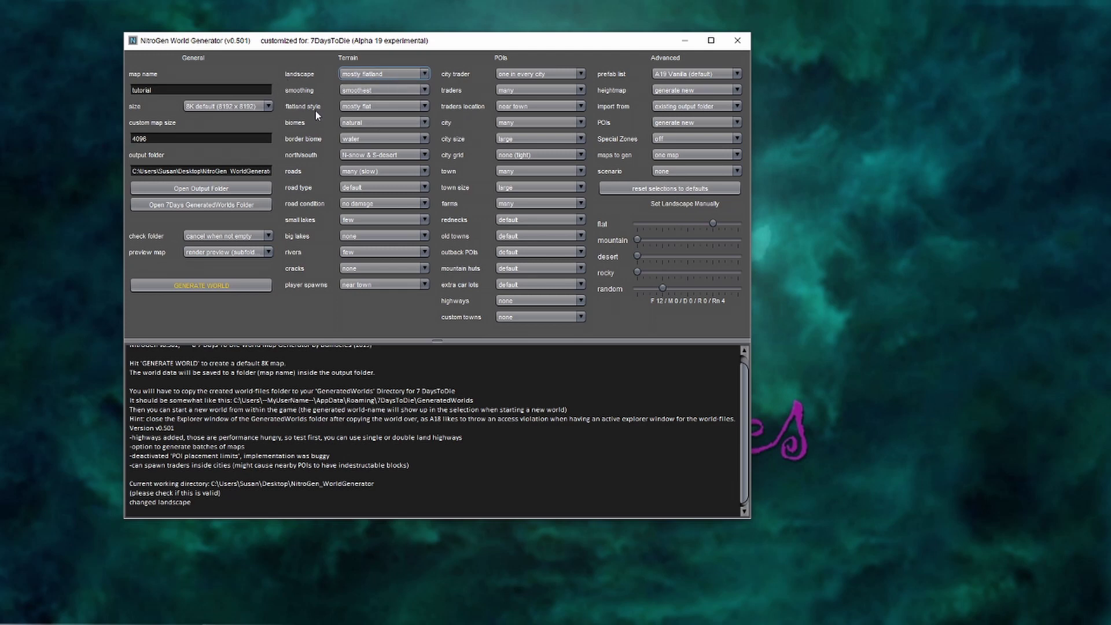
pyautogui.moveTo(316, 111)
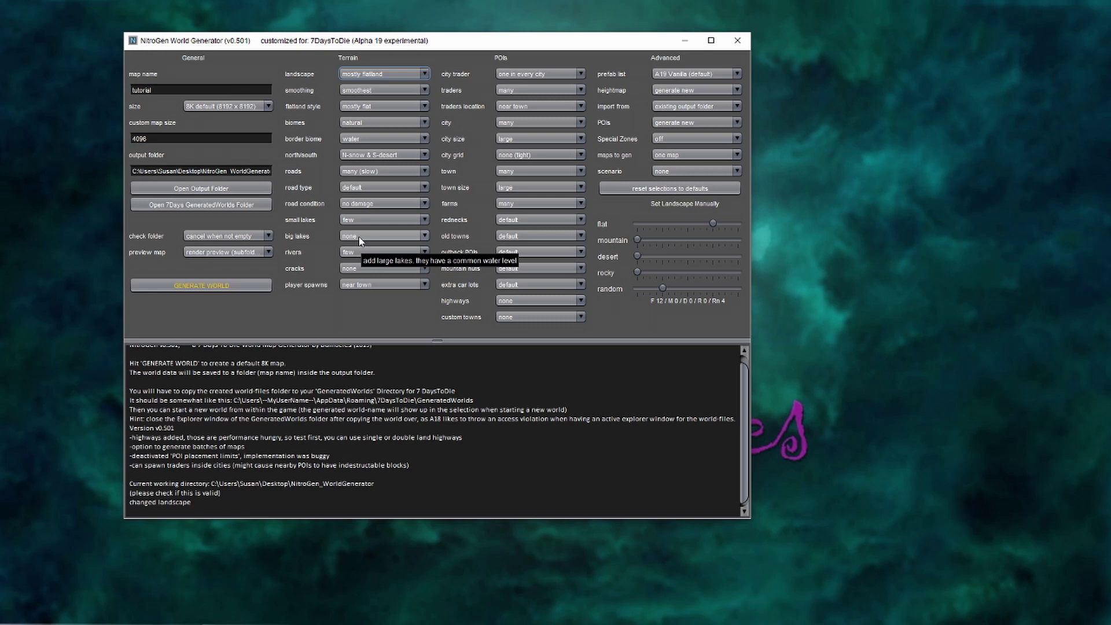
pyautogui.click(364, 172)
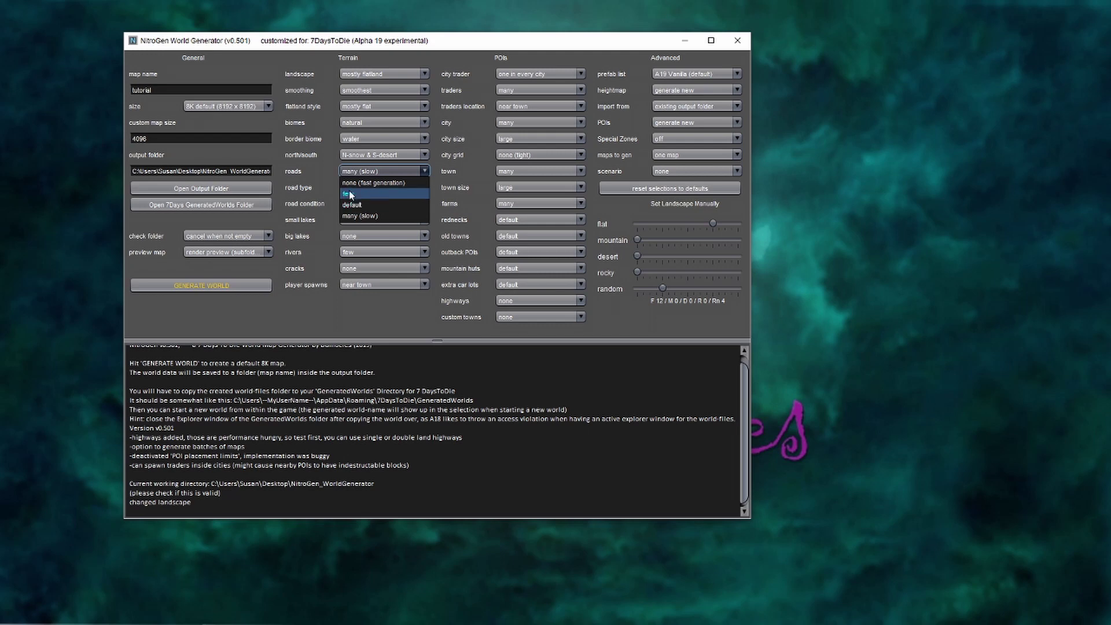
pyautogui.click(366, 138)
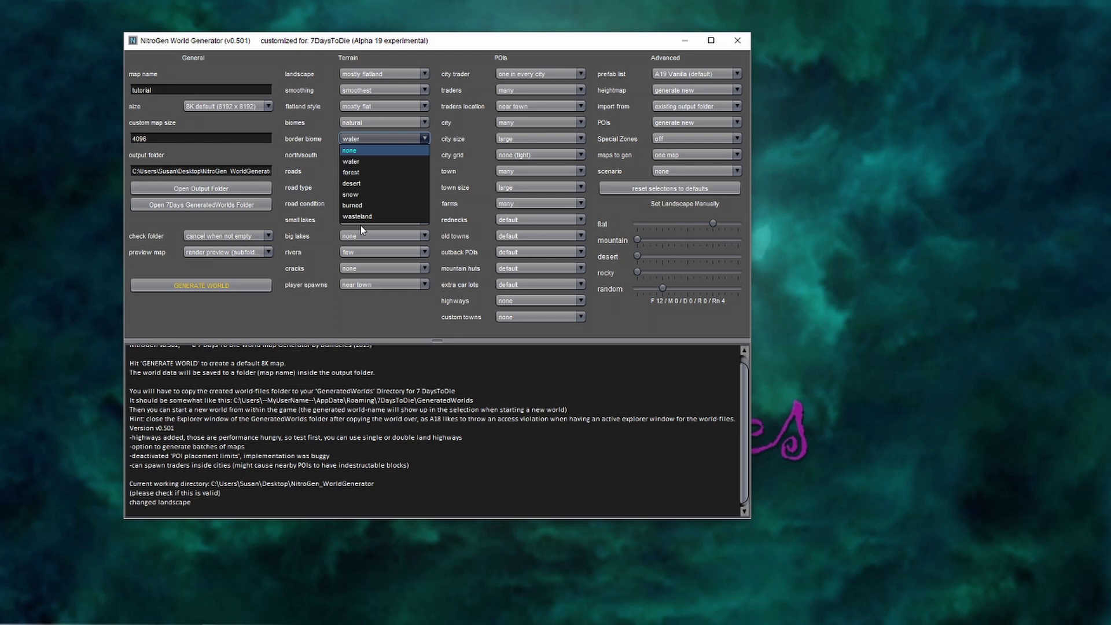
pyautogui.click(373, 124)
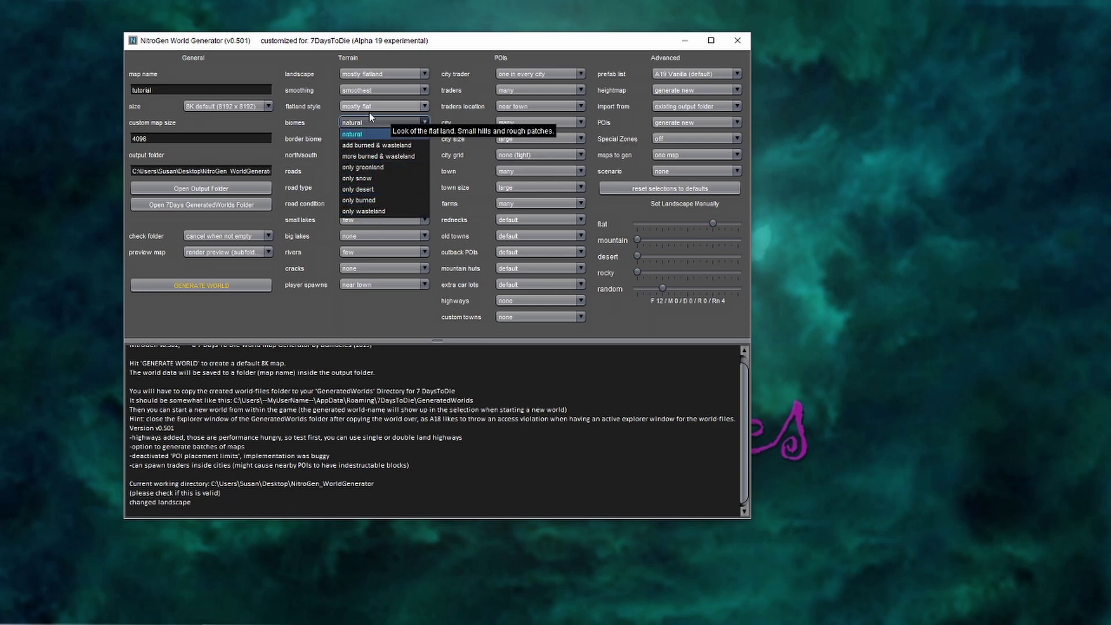
pyautogui.click(299, 178)
# - Check the available choices for roads, road type and road condition
pyautogui.click(373, 174)
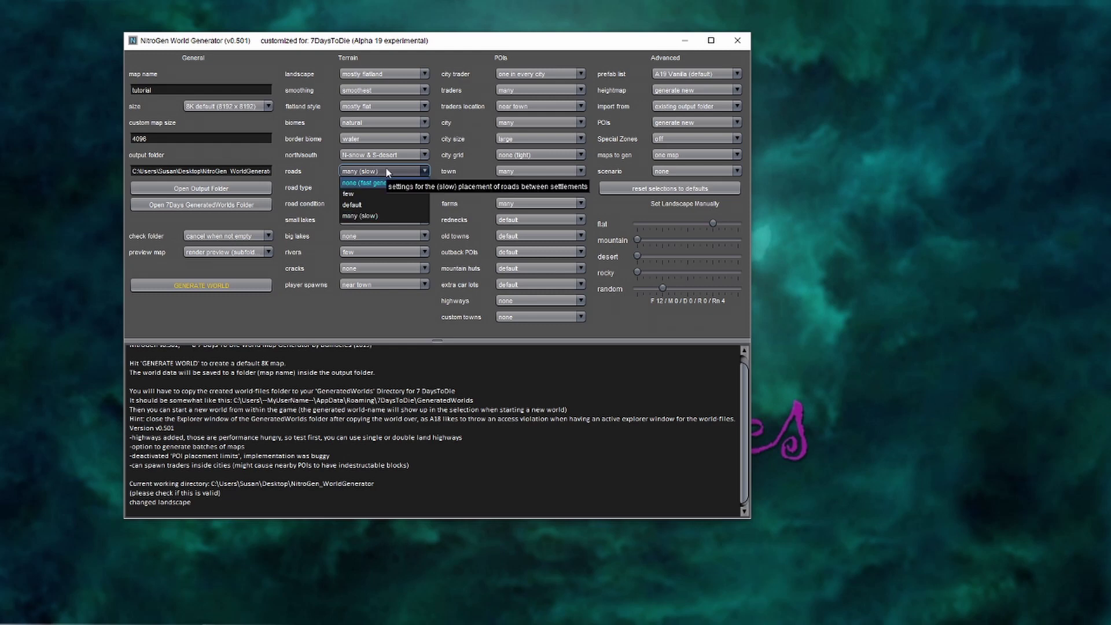
pyautogui.click(397, 214)
pyautogui.click(367, 187)
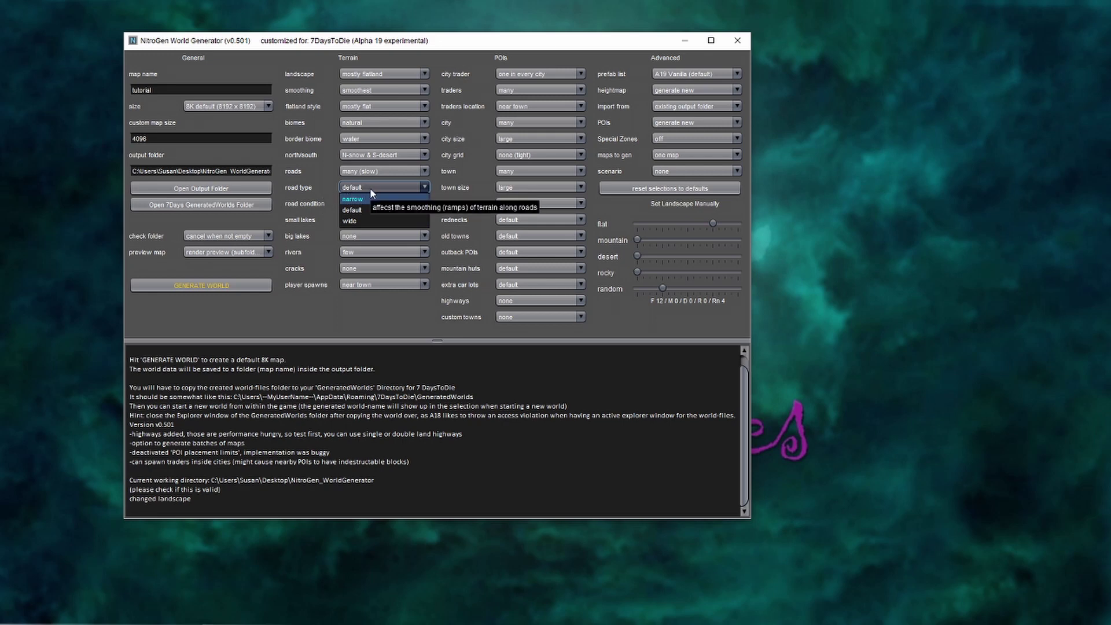
pyautogui.click(305, 202)
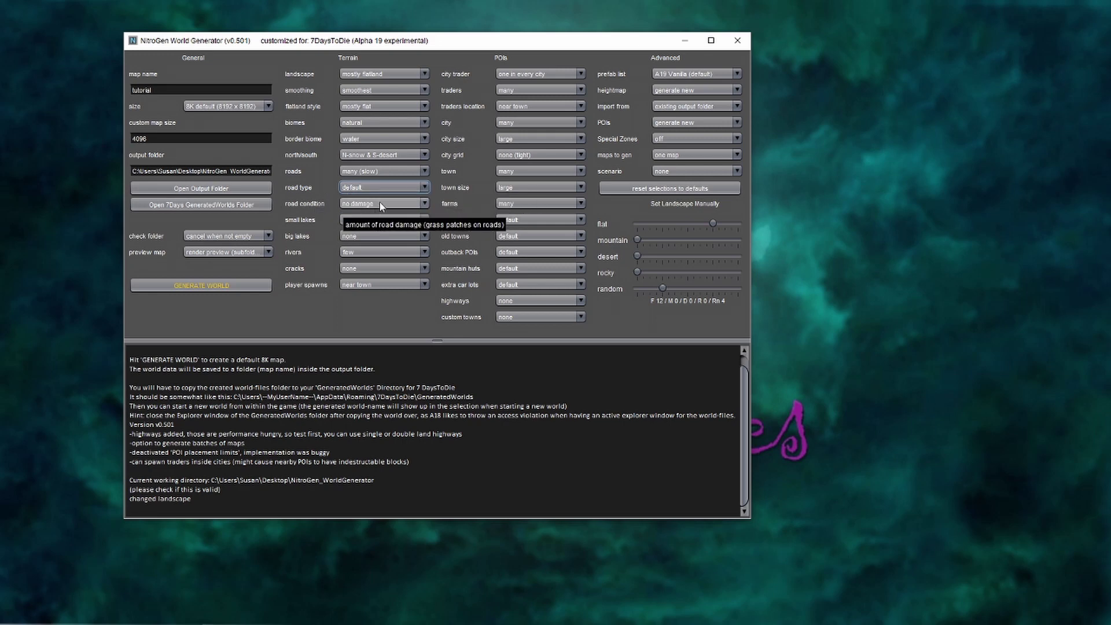
pyautogui.click(379, 203)
pyautogui.click(306, 220)
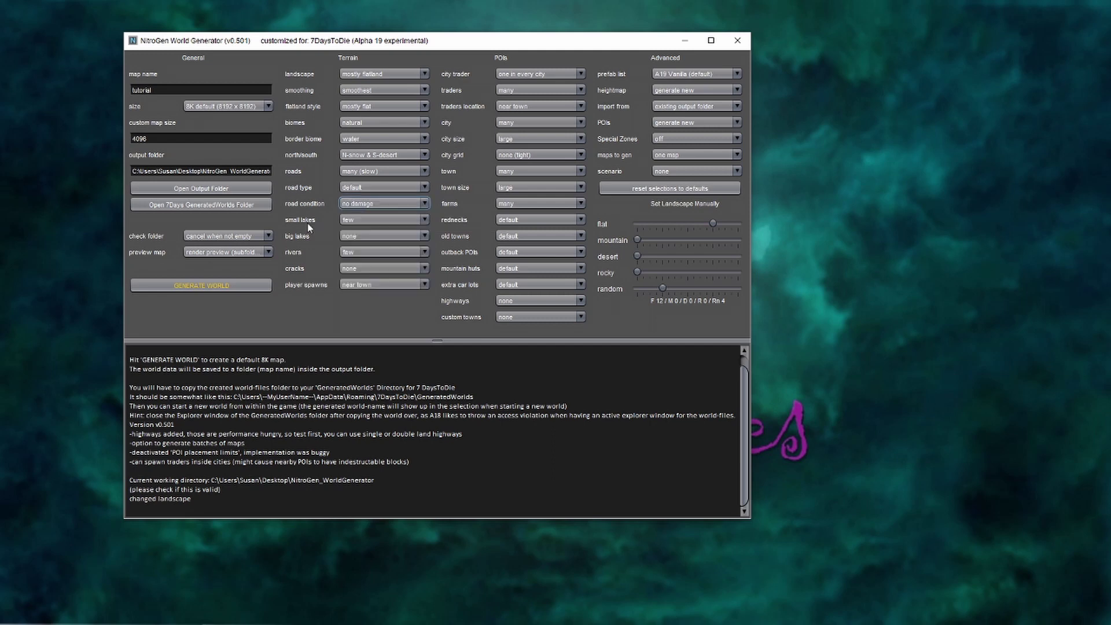
# - Check the small lakes, rivers, cracks and player spawns settings among the terrain options
pyautogui.click(307, 220)
pyautogui.click(304, 239)
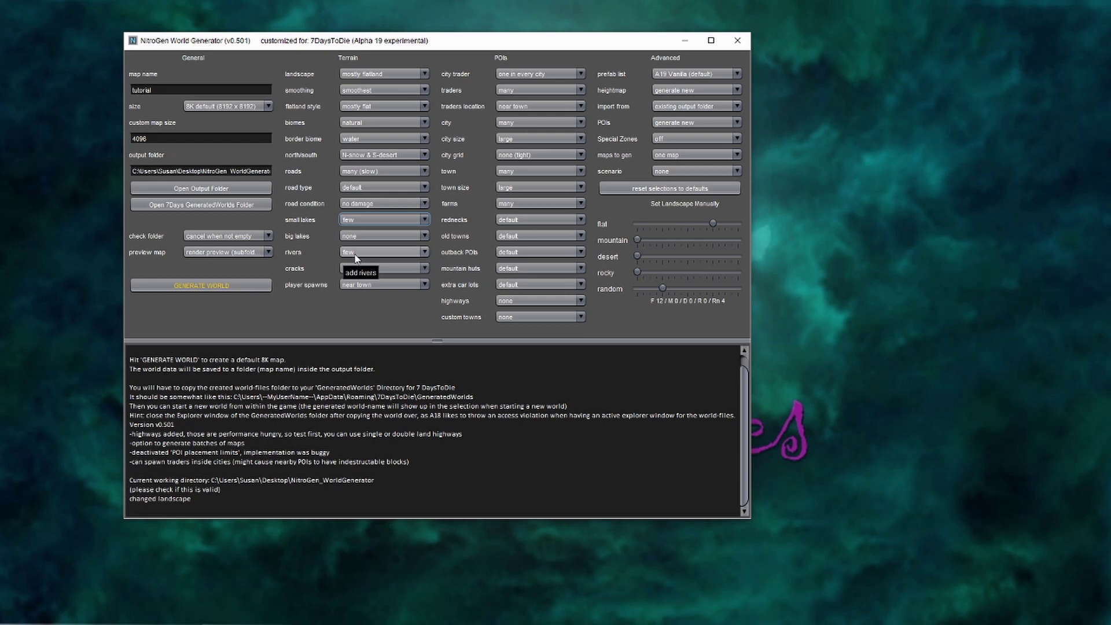
pyautogui.click(356, 254)
pyautogui.click(309, 253)
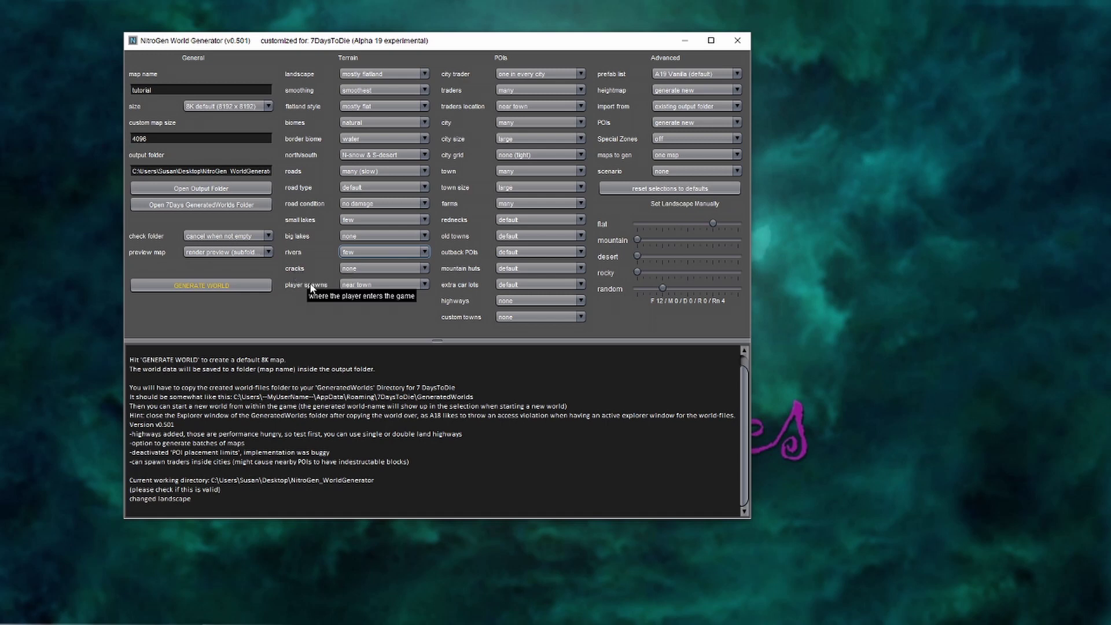
pyautogui.click(369, 268)
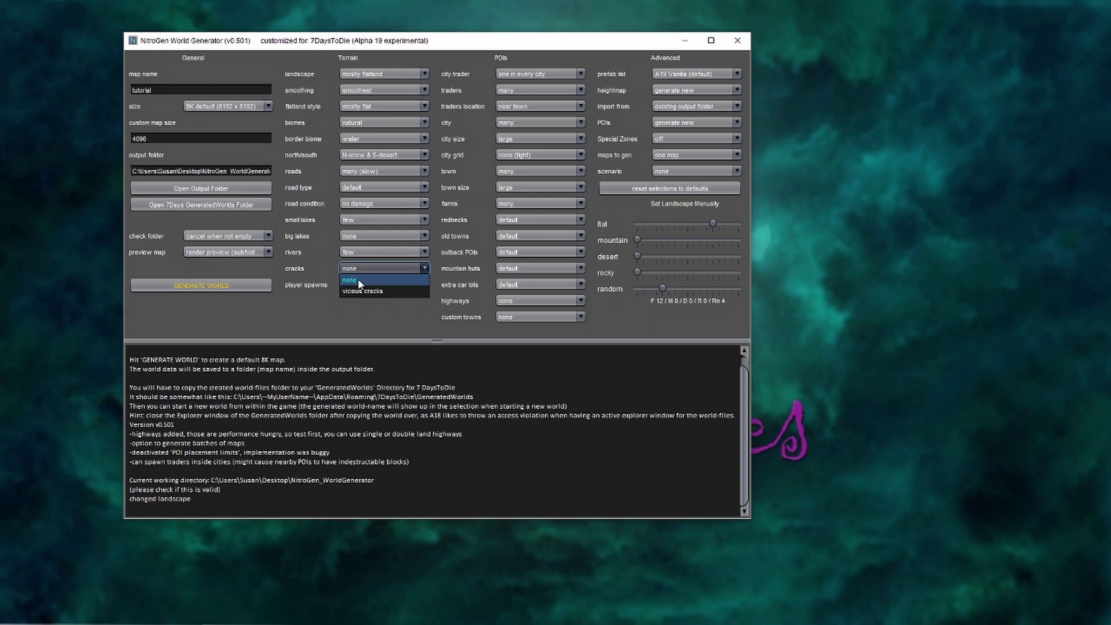
pyautogui.click(316, 324)
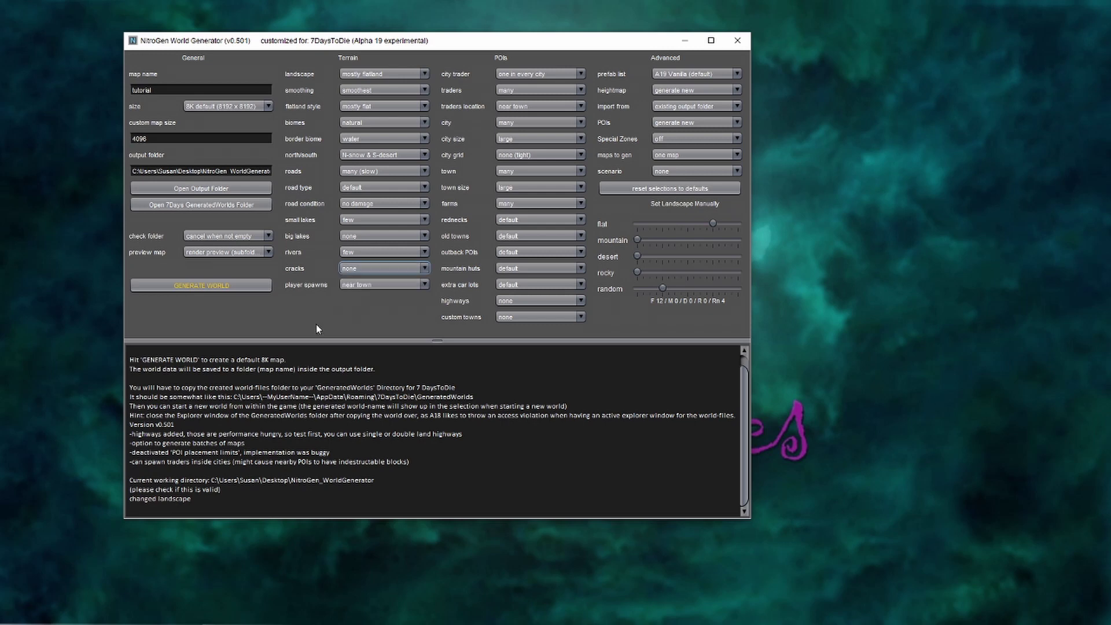
pyautogui.click(381, 285)
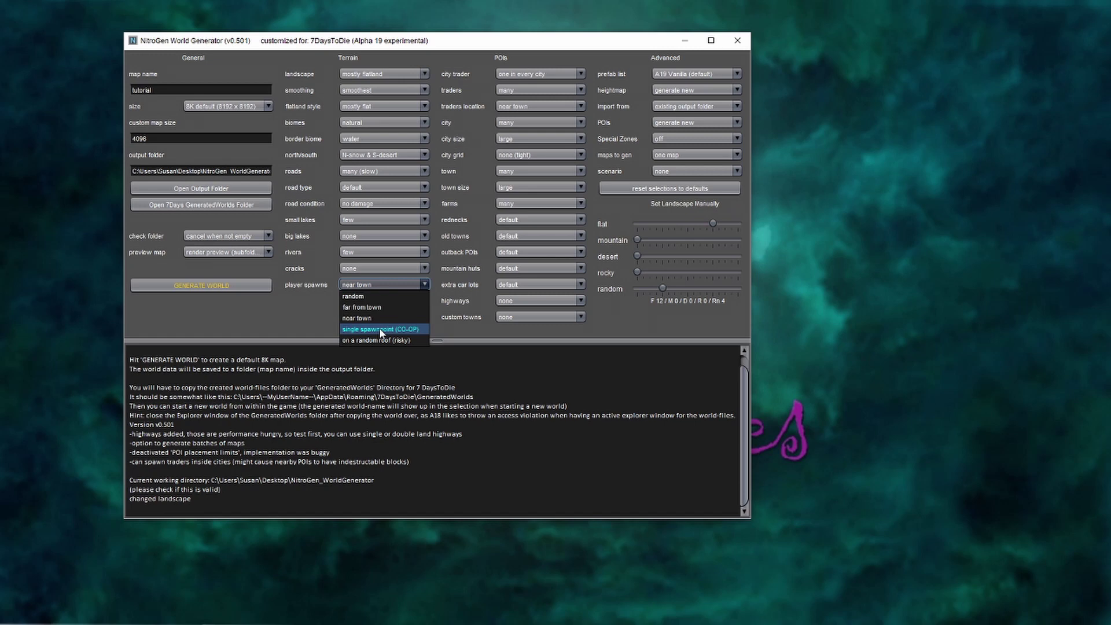
pyautogui.press('Escape')
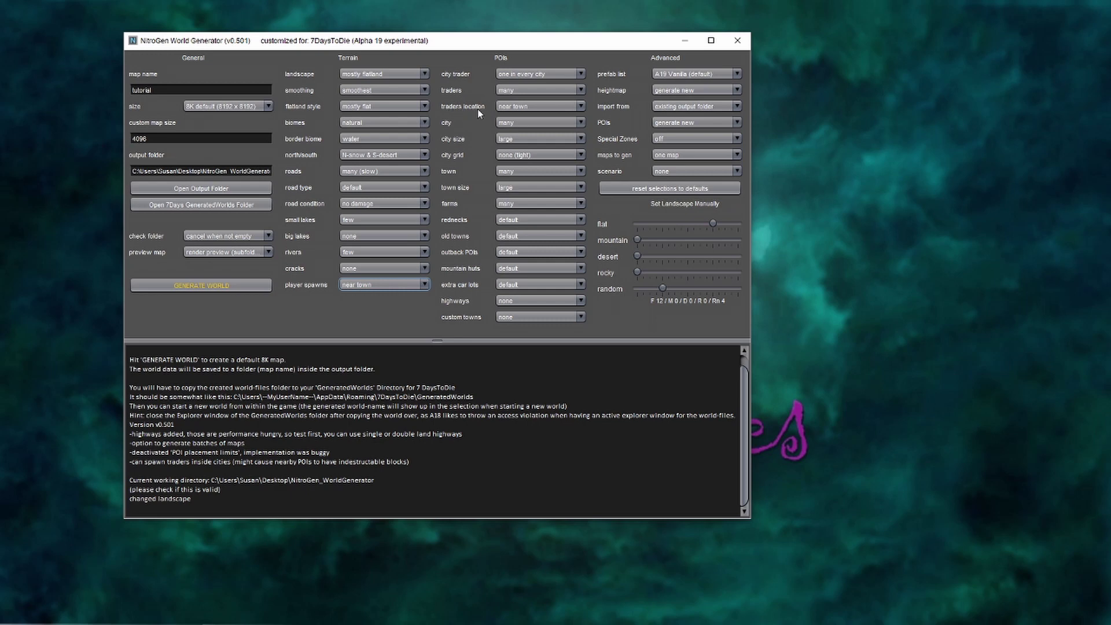
# - Check the traders location and city choices among the POI settings
pyautogui.click(523, 107)
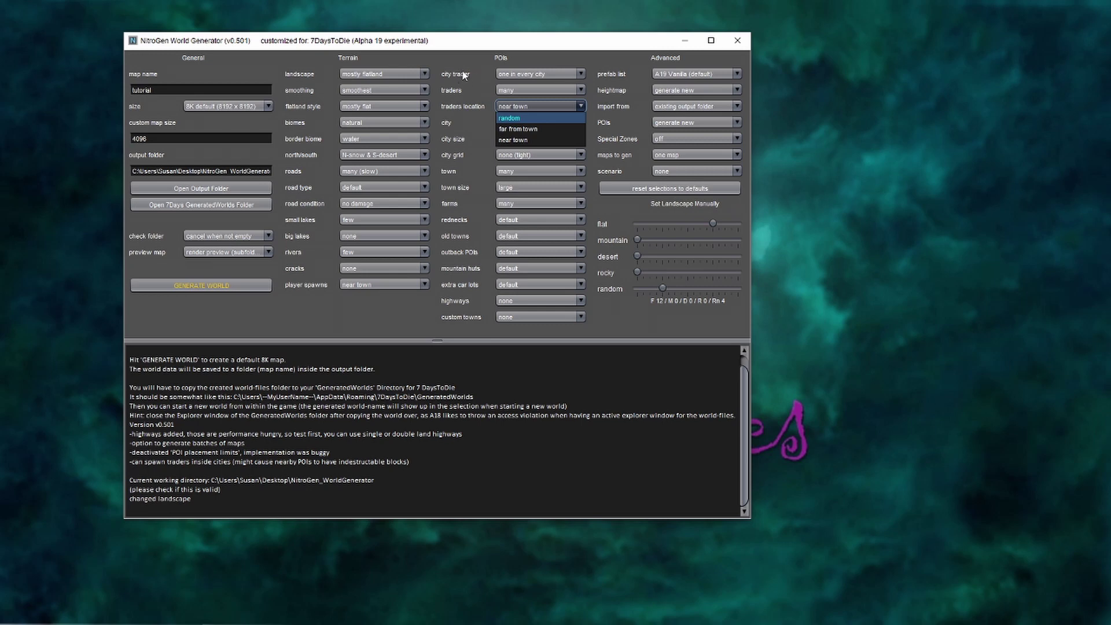
pyautogui.click(391, 318)
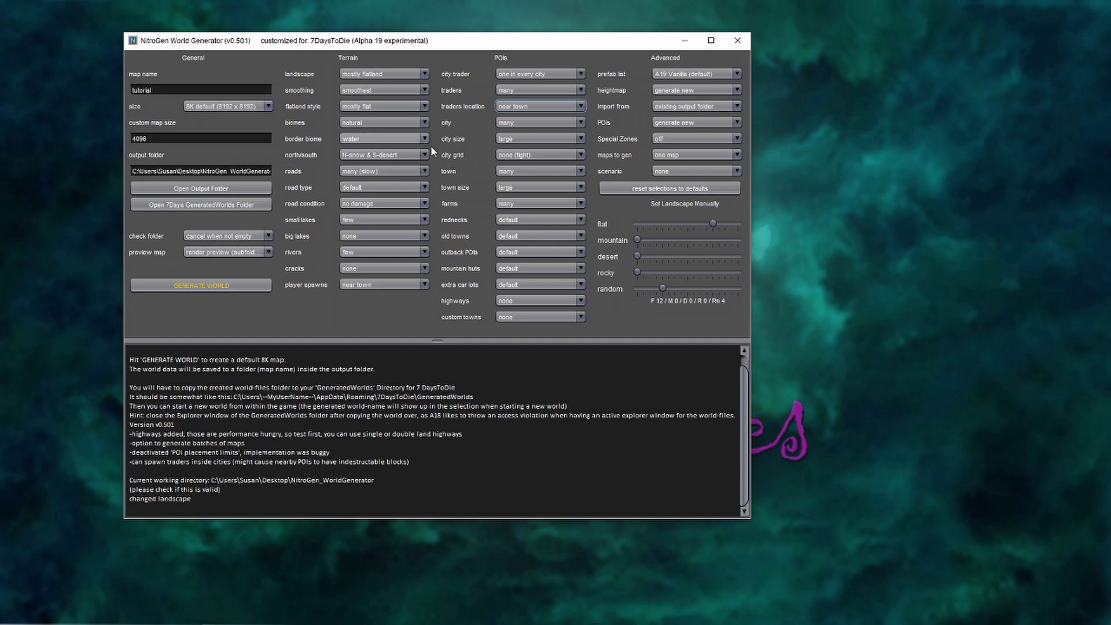
pyautogui.click(519, 123)
pyautogui.click(518, 119)
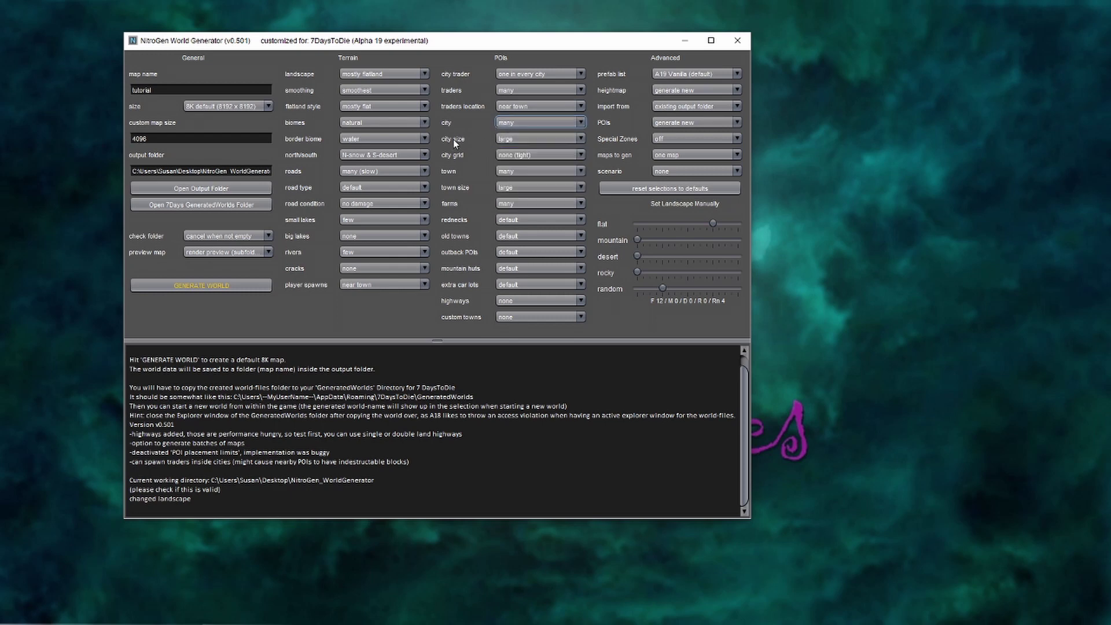
pyautogui.moveTo(454, 139)
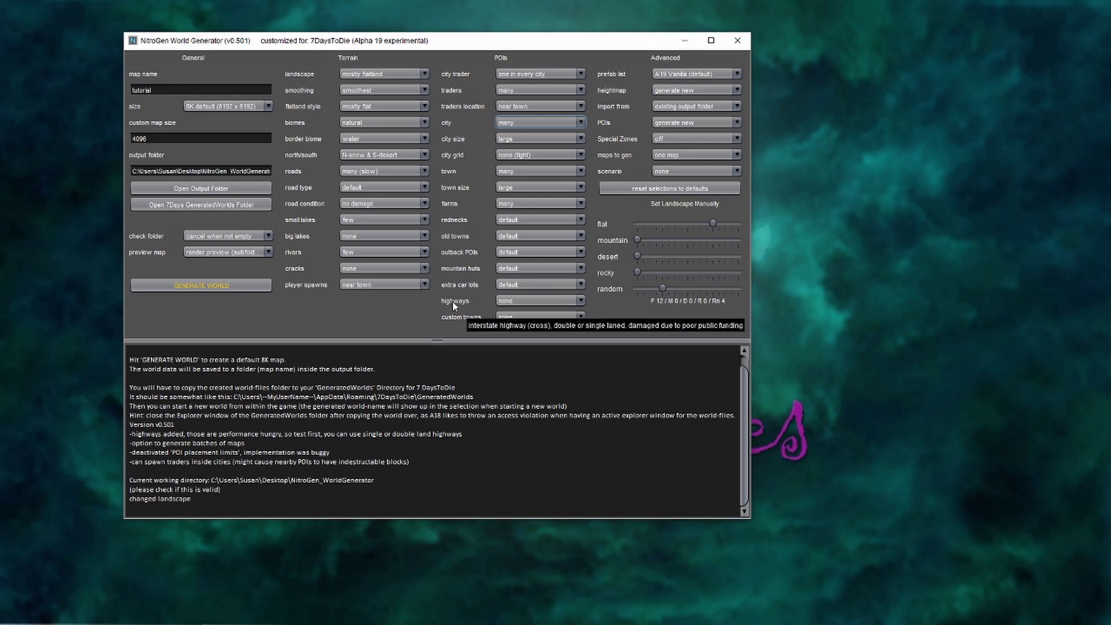
# - Check the highway lane choices and the custom towns choices, keeping both set to none
pyautogui.click(512, 300)
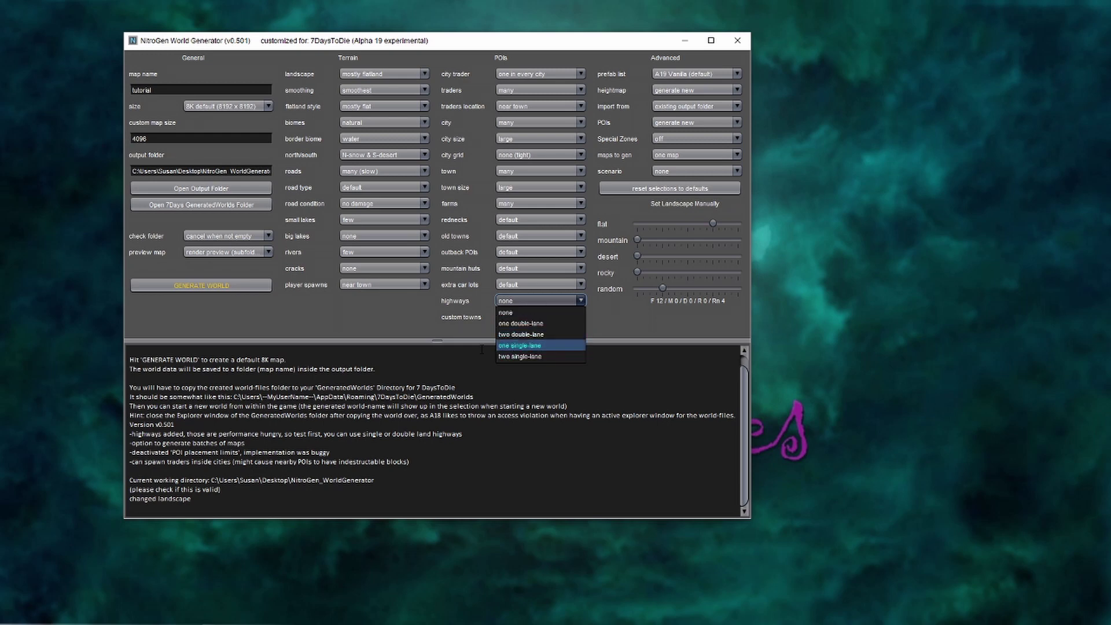
pyautogui.click(401, 318)
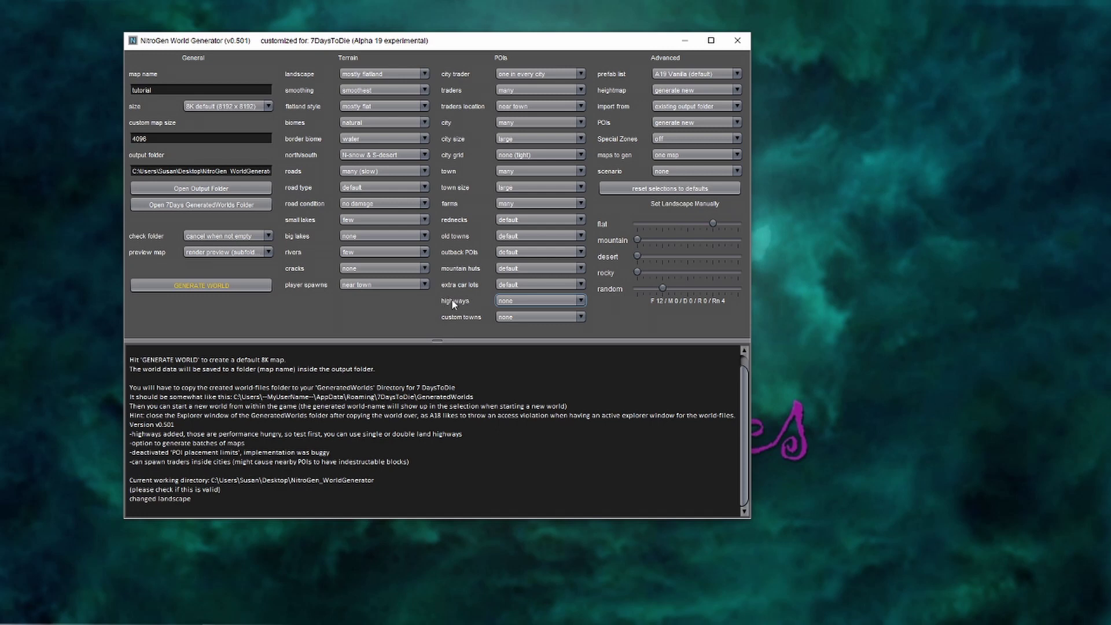
pyautogui.moveTo(468, 323)
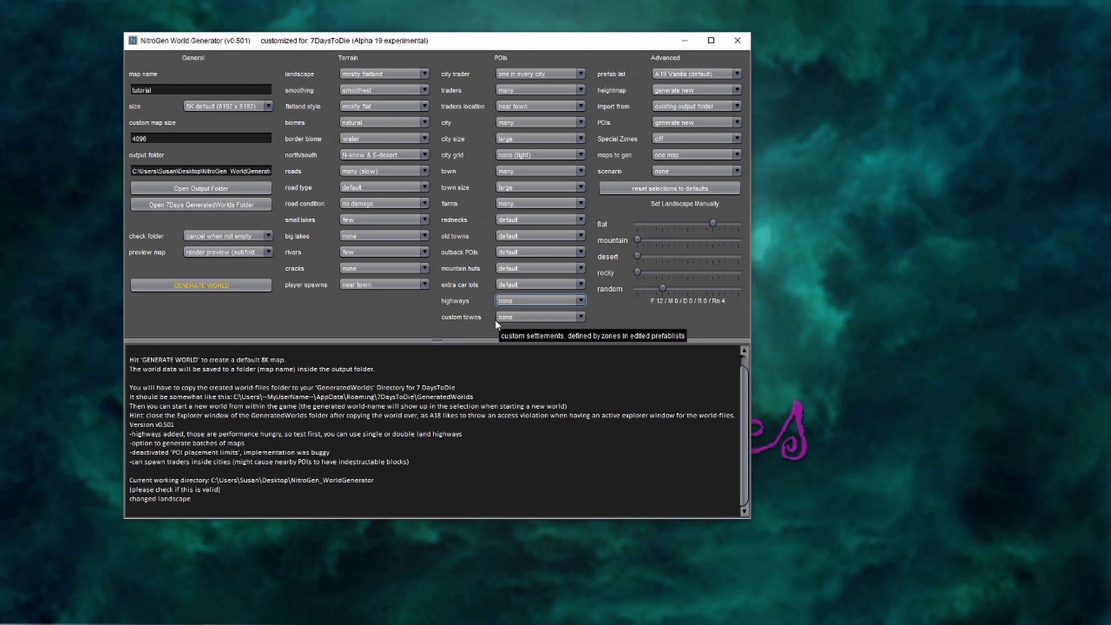
pyautogui.click(521, 317)
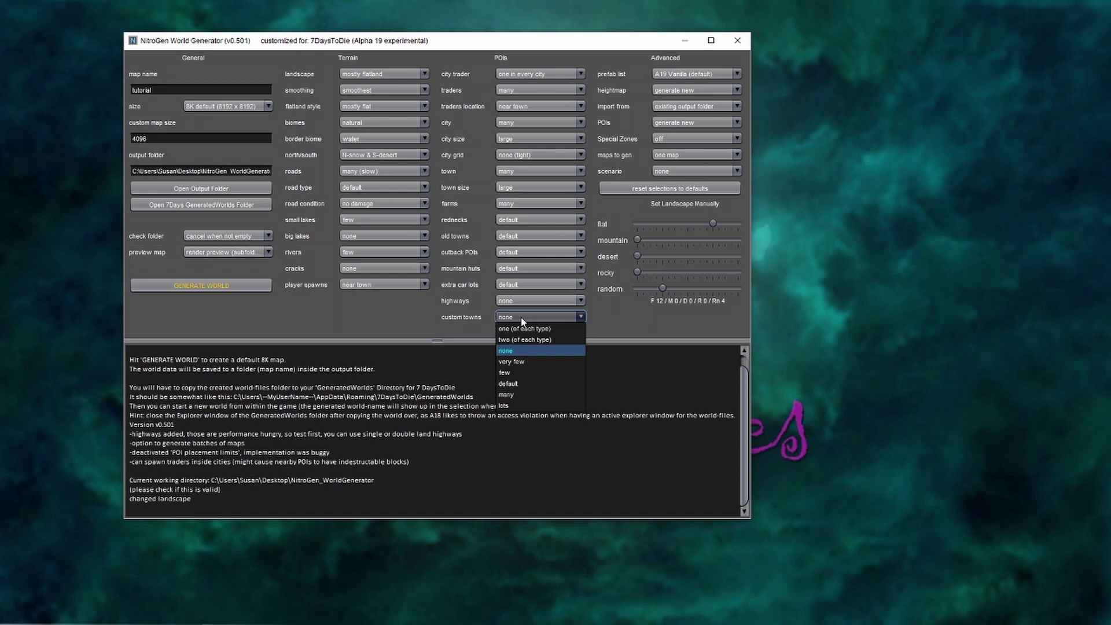
pyautogui.click(521, 350)
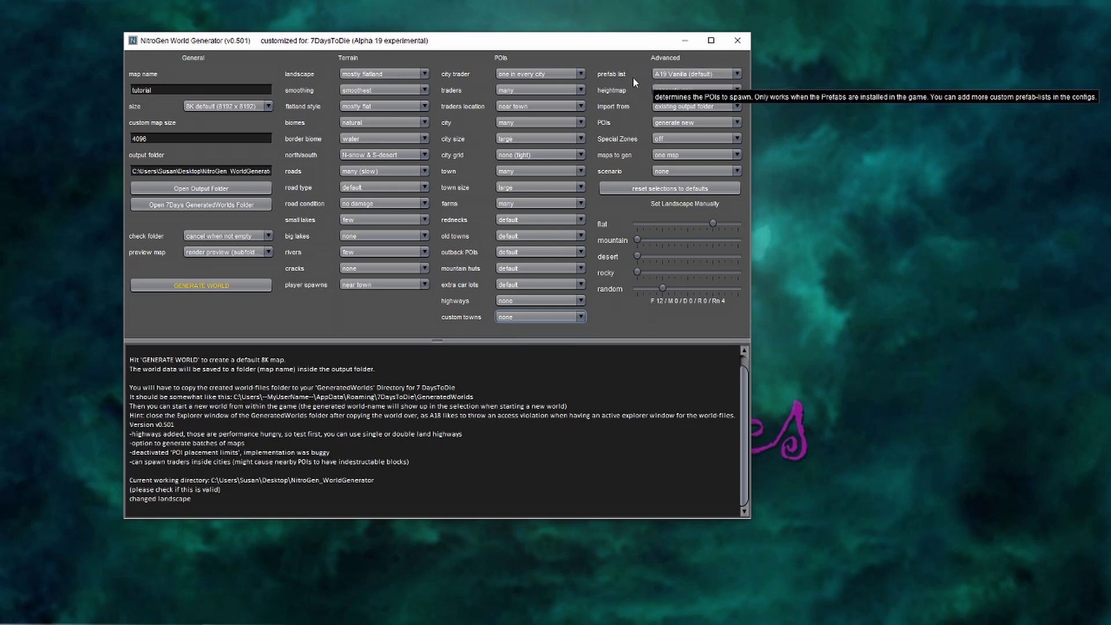
# - Set the prefab list to a19.3 cp 47
pyautogui.click(700, 75)
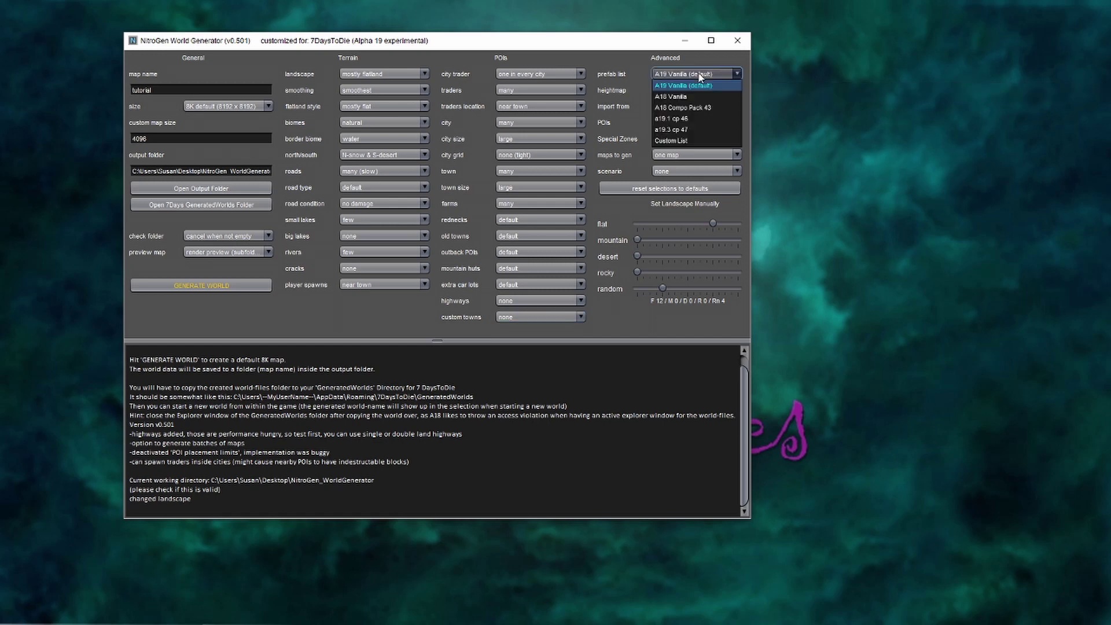
pyautogui.click(694, 129)
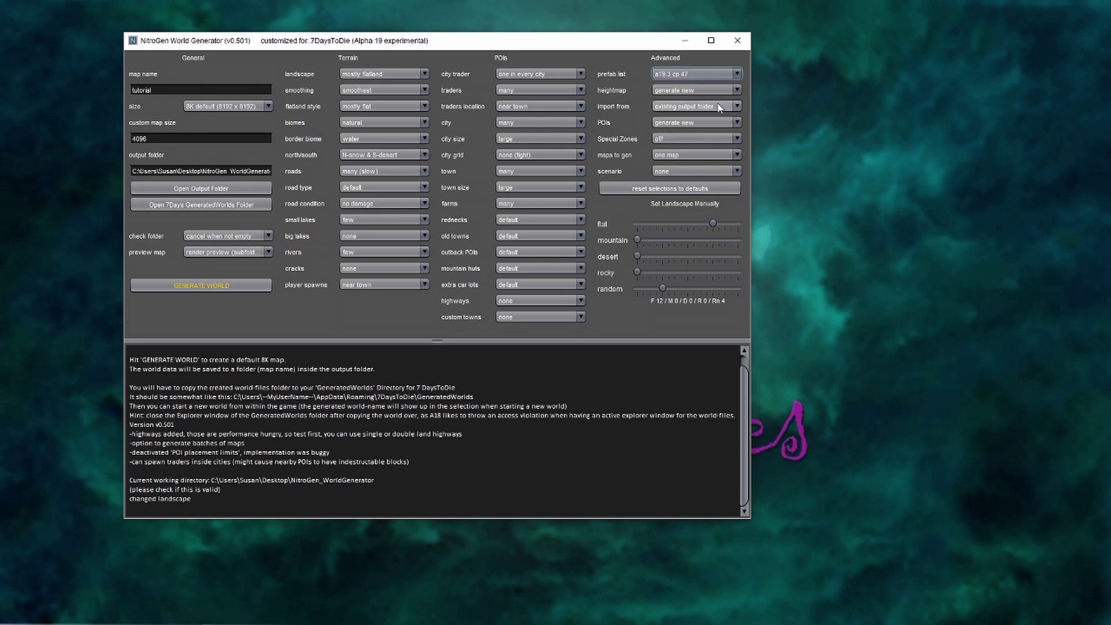
pyautogui.click(704, 77)
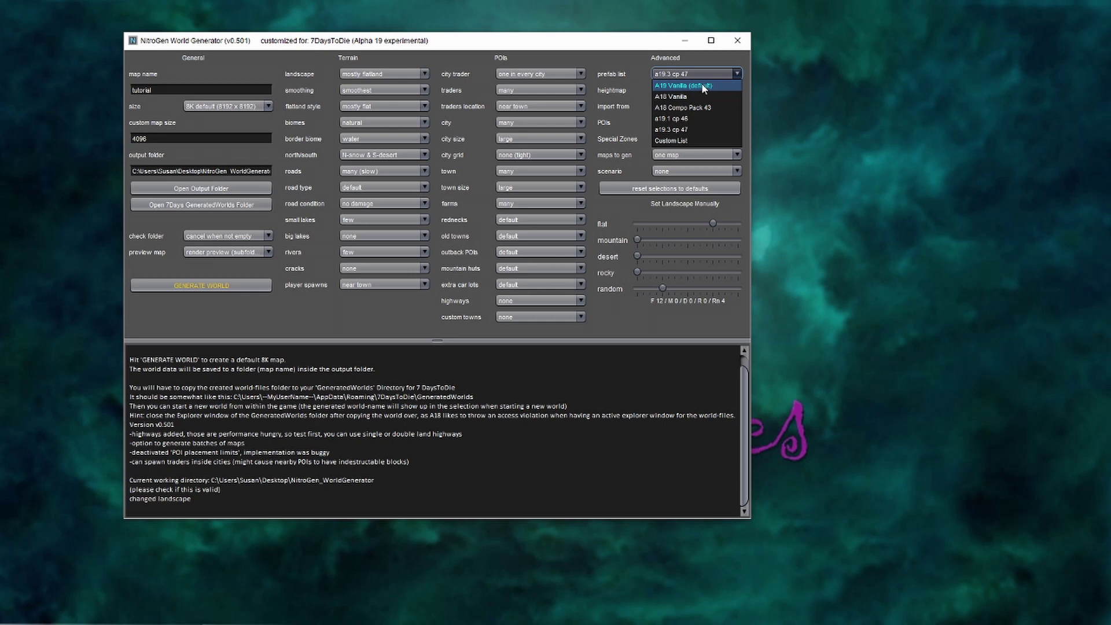
pyautogui.click(615, 92)
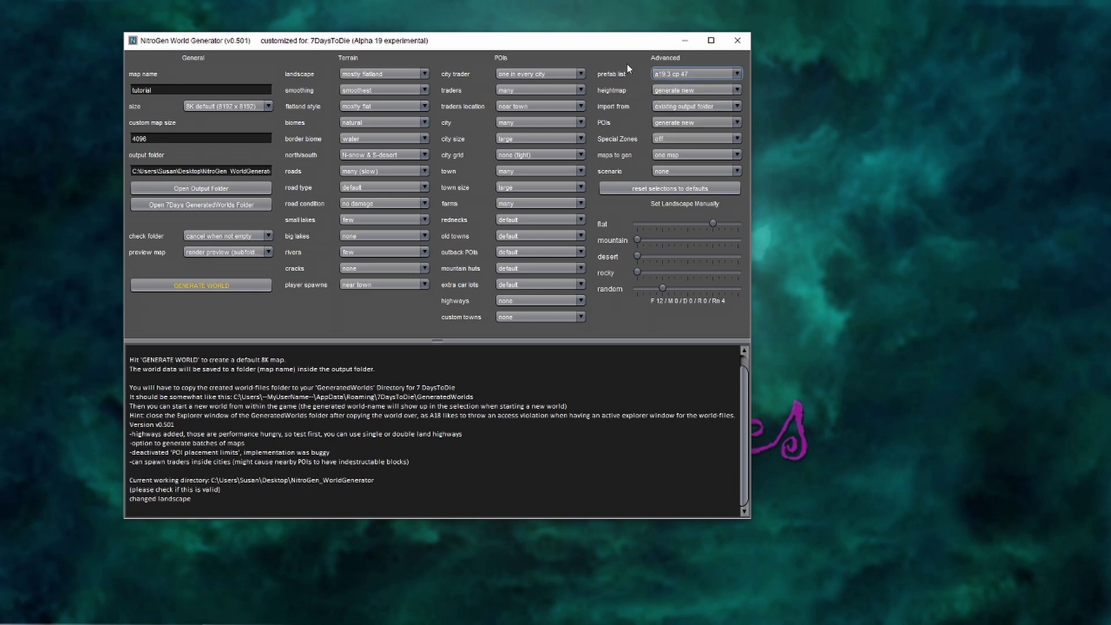
# - Check the available choices for special zones, number of maps to generate and scenario
pyautogui.click(703, 137)
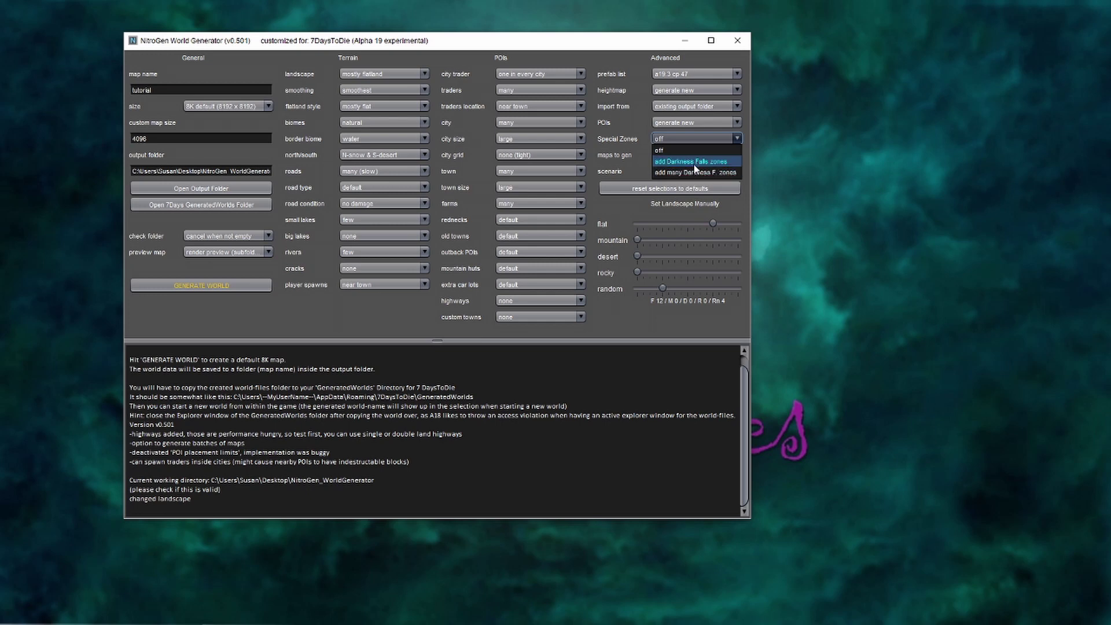
pyautogui.click(678, 155)
pyautogui.click(677, 155)
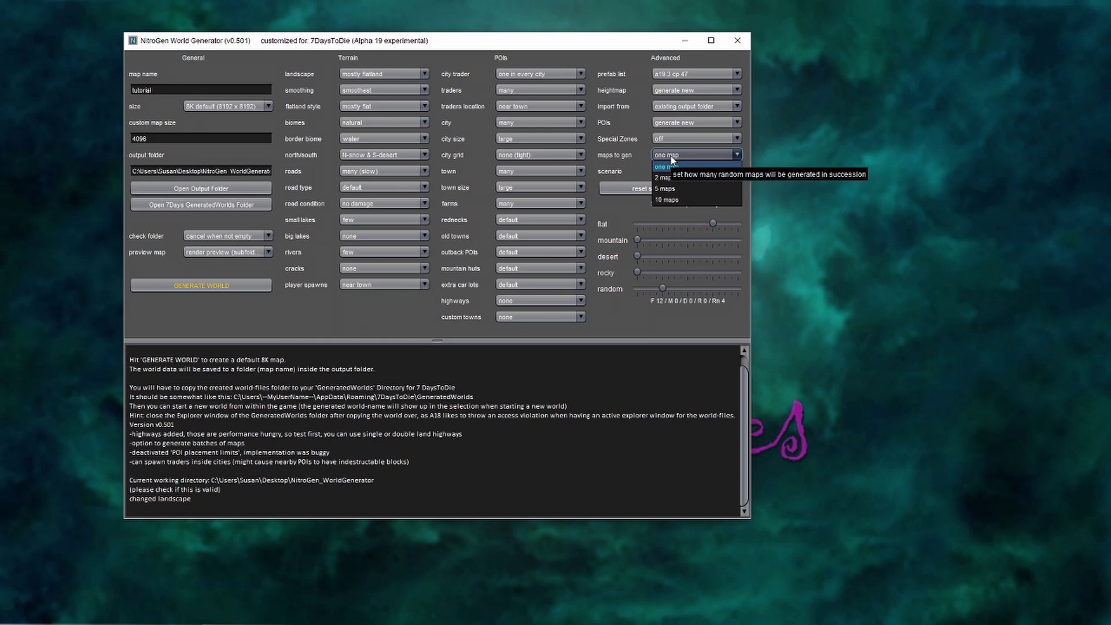
pyautogui.click(671, 156)
pyautogui.click(695, 171)
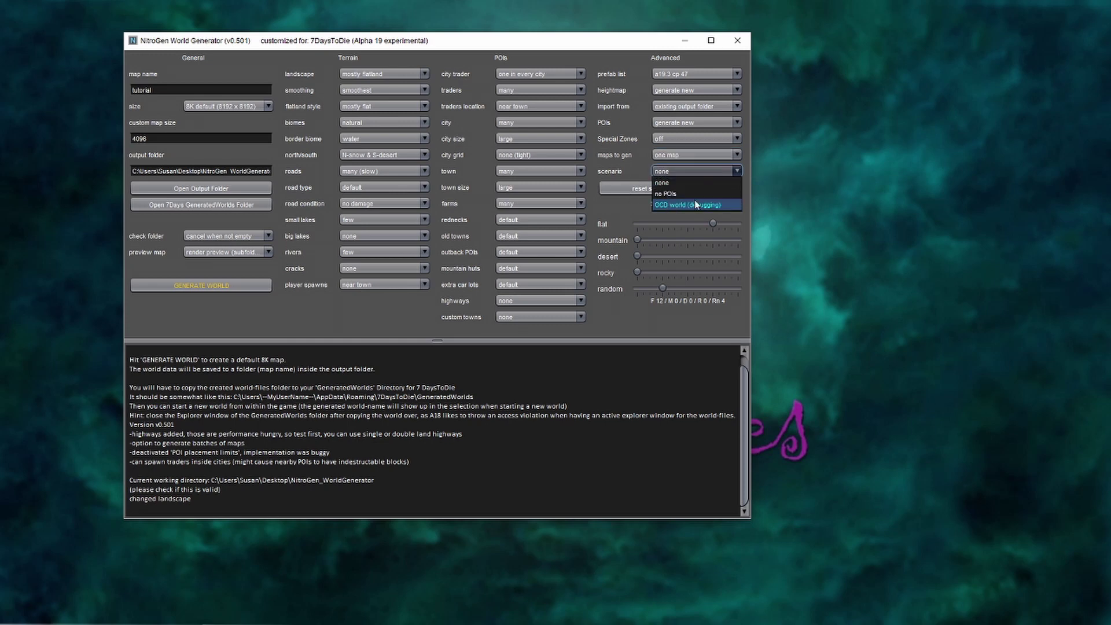
pyautogui.click(602, 169)
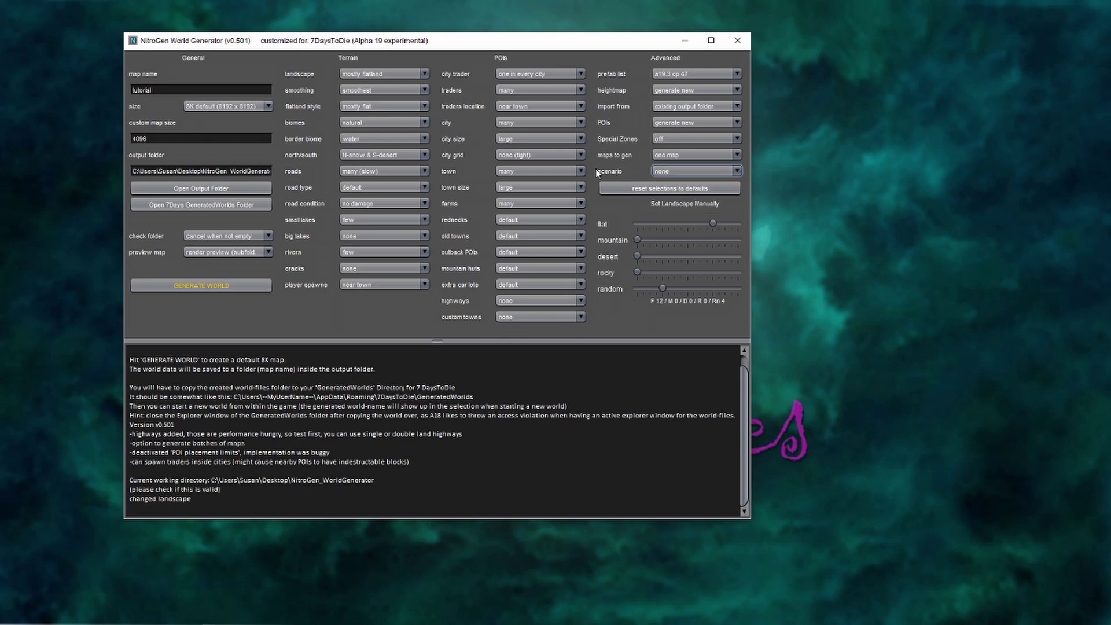
# - Generate the "tutorial" world with the configured settings
pyautogui.click(202, 286)
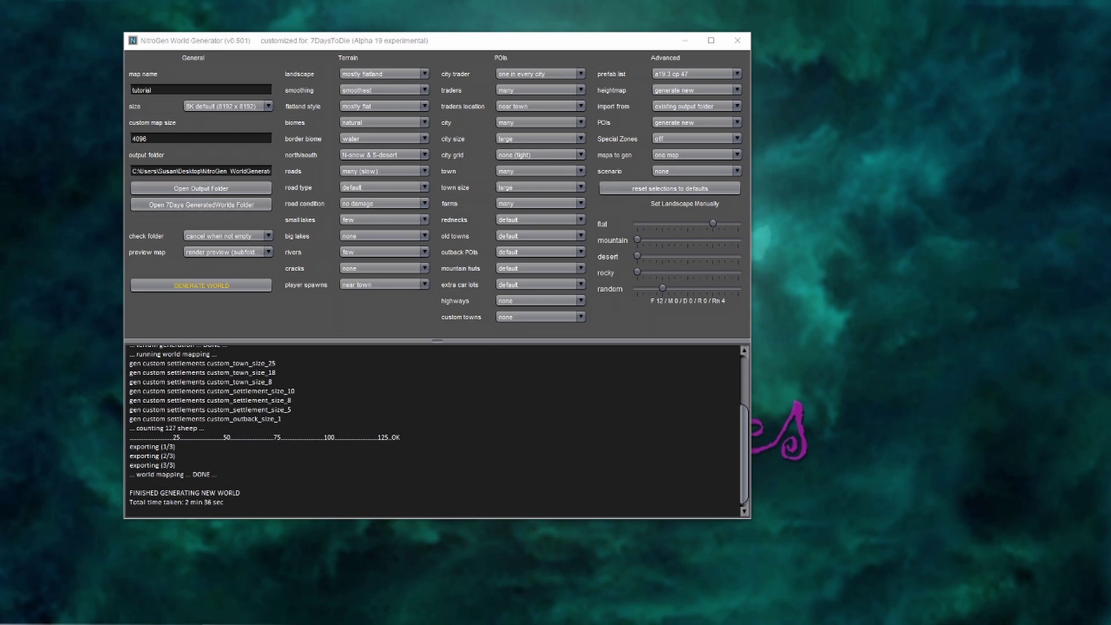
# - Open the 7 Days to Die game data folder and the NitroGen output folder, and arrange them side by side
pyautogui.click(201, 205)
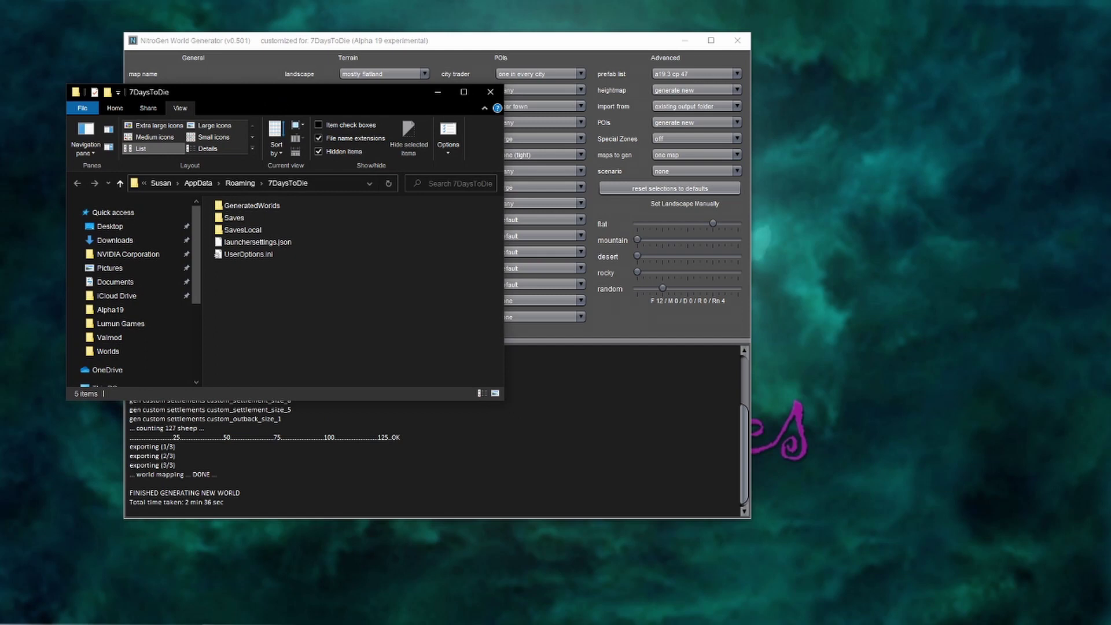
pyautogui.moveTo(695, 117); pyautogui.dragTo(814, 78)
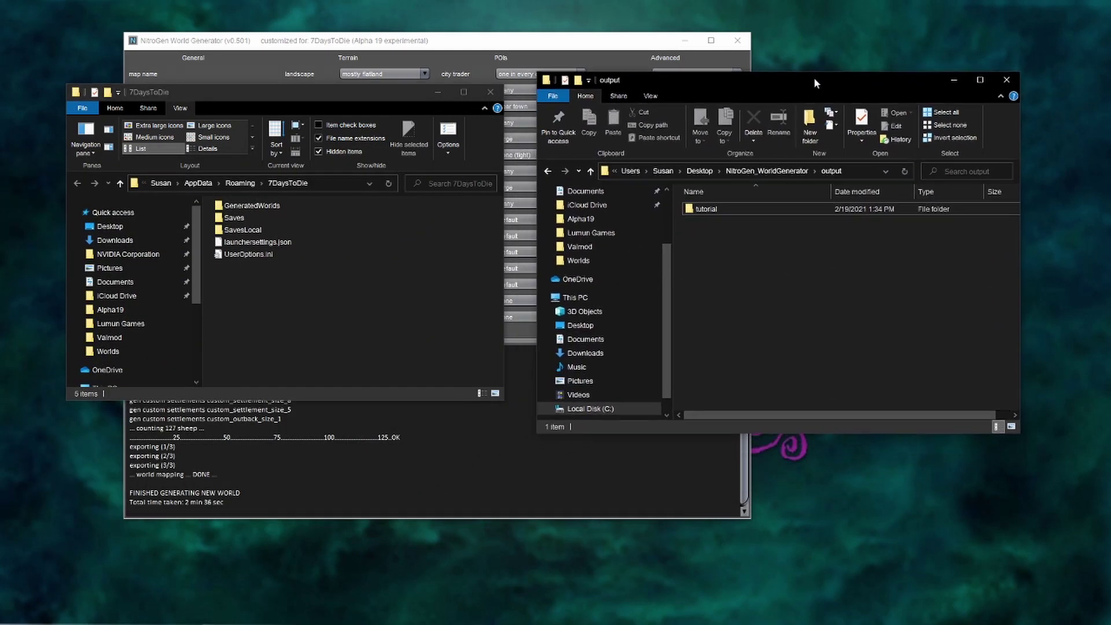
# - Open previewMap.png from the tutorial world's preview folder and examine the generated map in an enlarged window
pyautogui.doubleClick(743, 210)
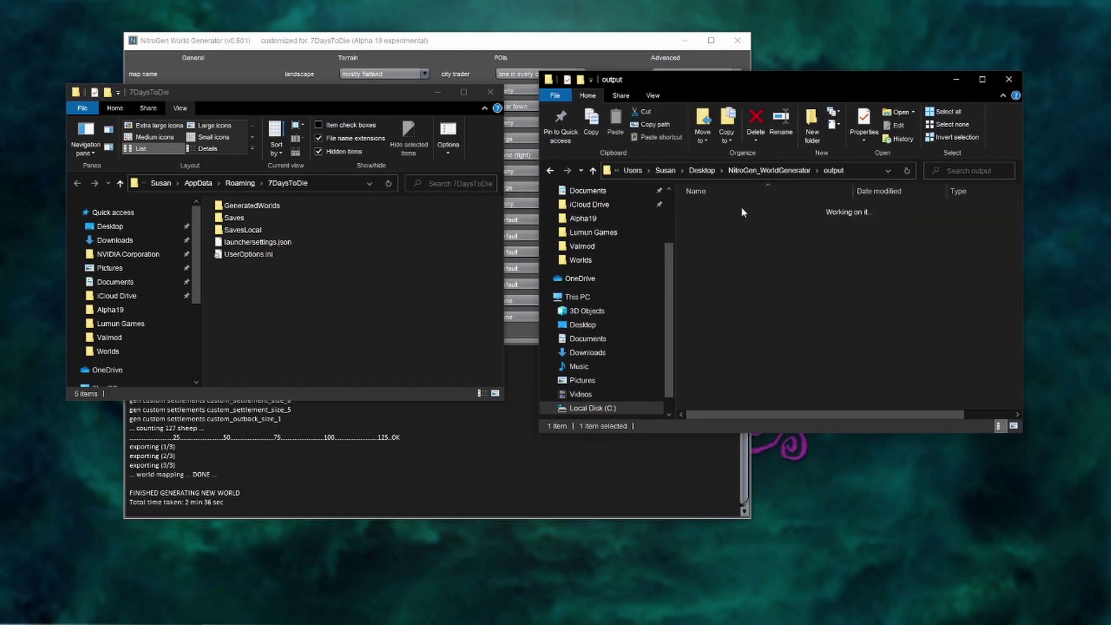
pyautogui.doubleClick(741, 208)
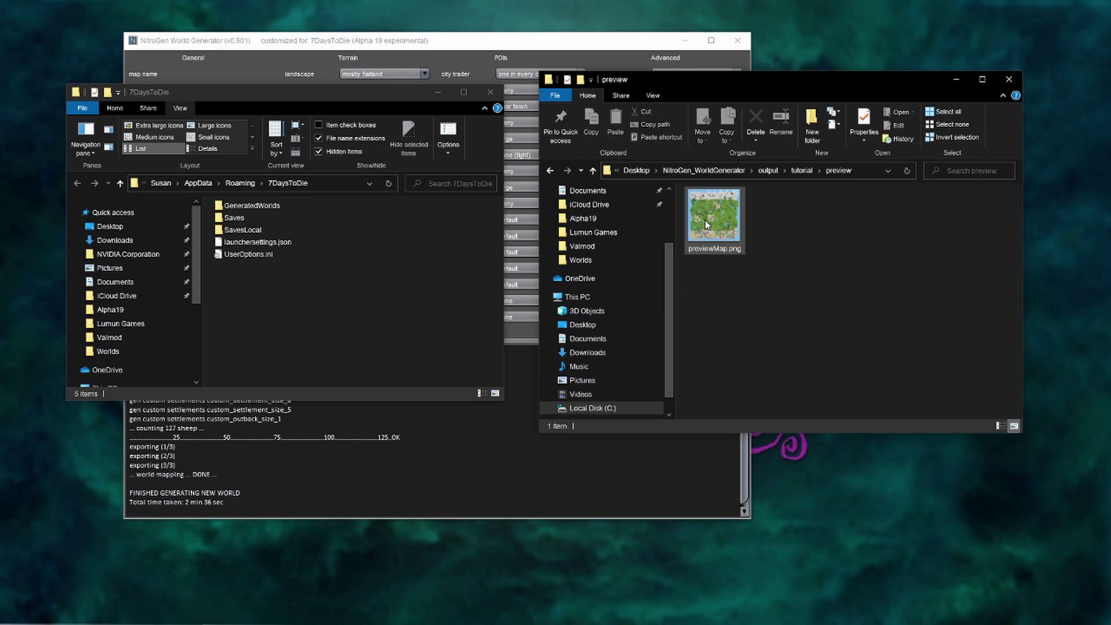
pyautogui.doubleClick(728, 233)
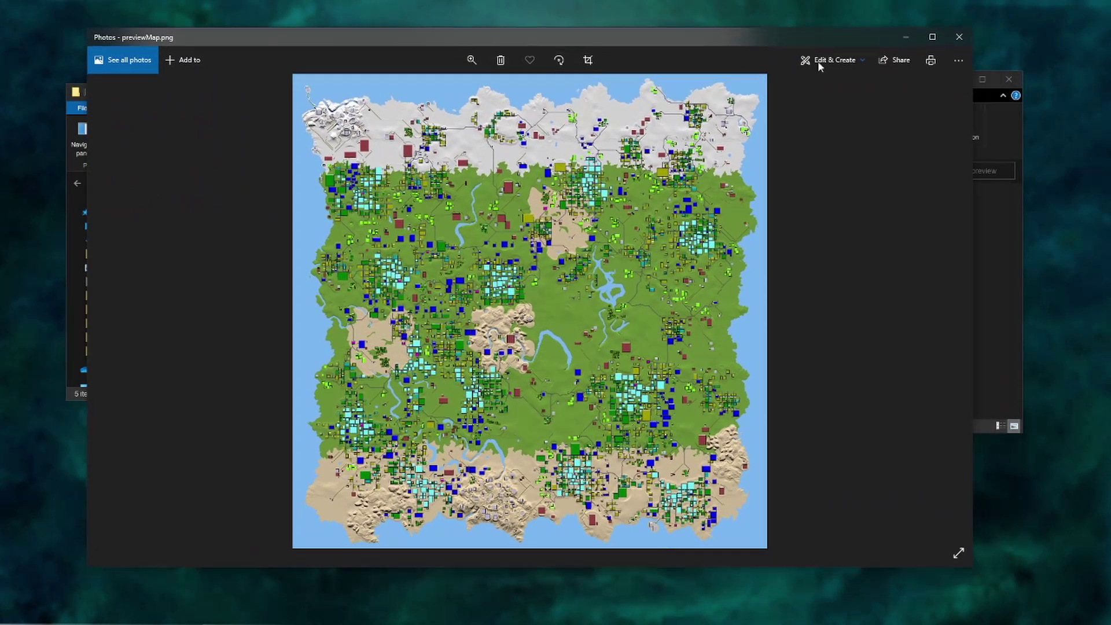
pyautogui.click(933, 37)
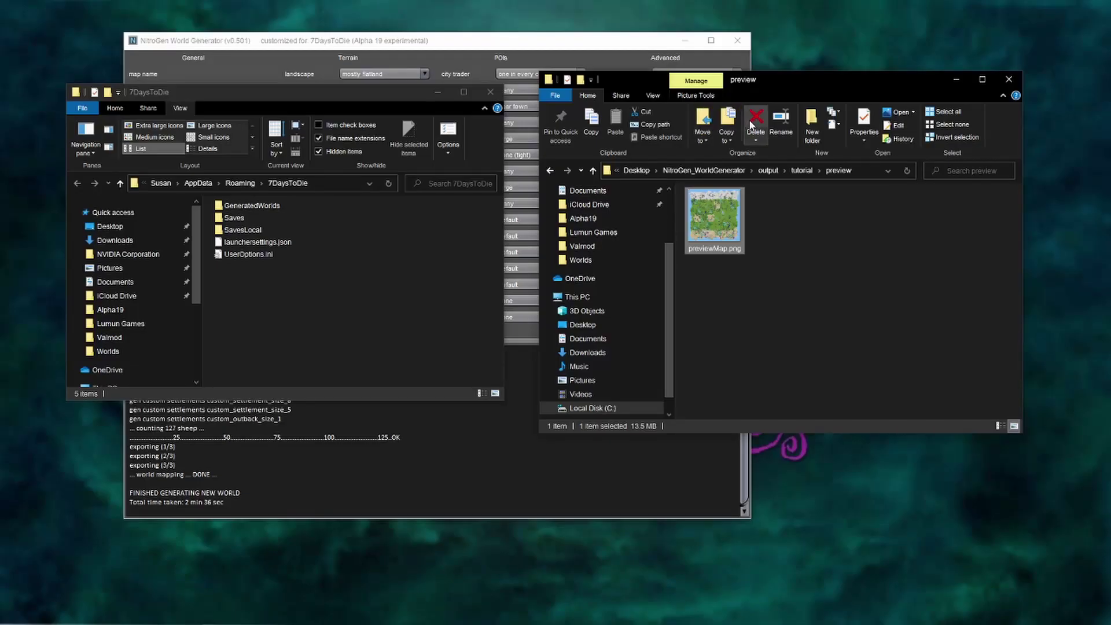
# - Return to the output folder and move the tutorial world folder into GeneratedWorlds in the 7DaysToDie folder
pyautogui.click(704, 131)
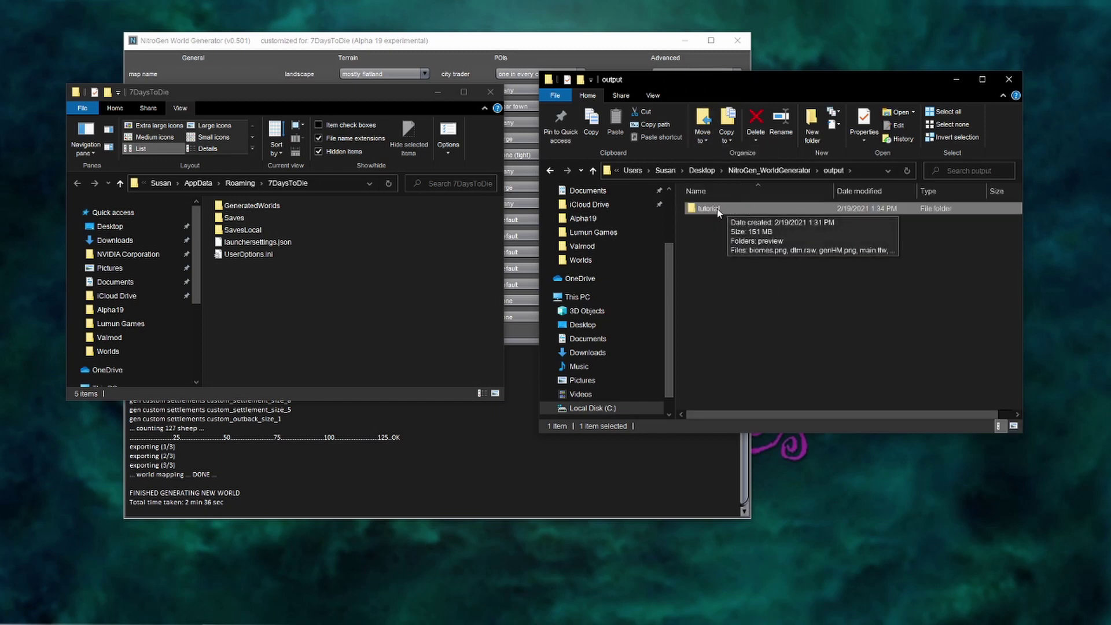
pyautogui.click(788, 238)
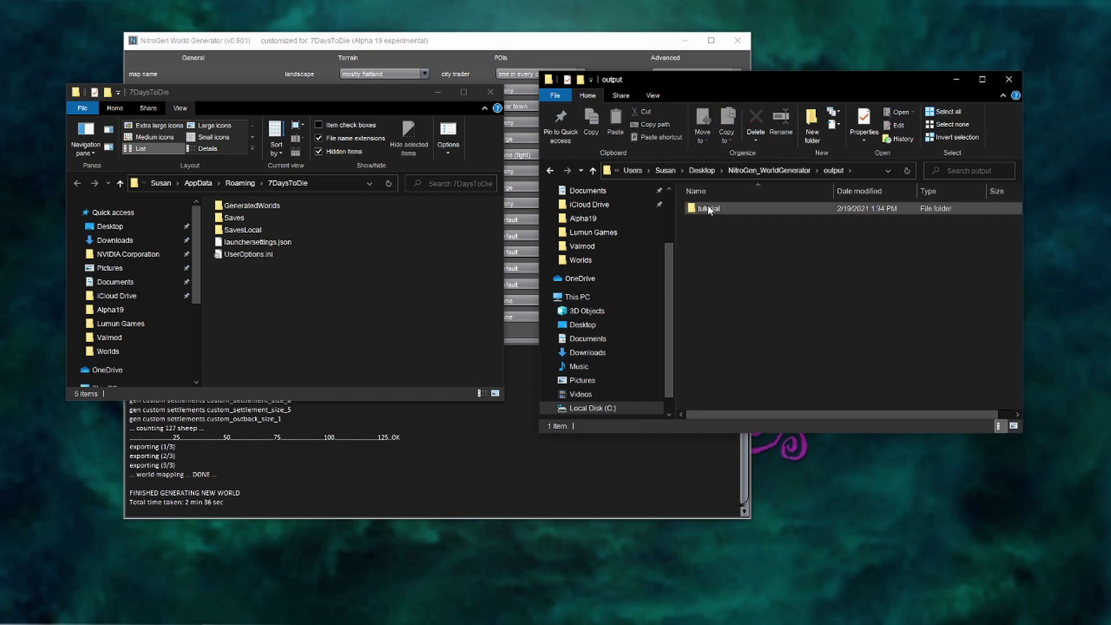
pyautogui.moveTo(703, 210); pyautogui.dragTo(271, 214)
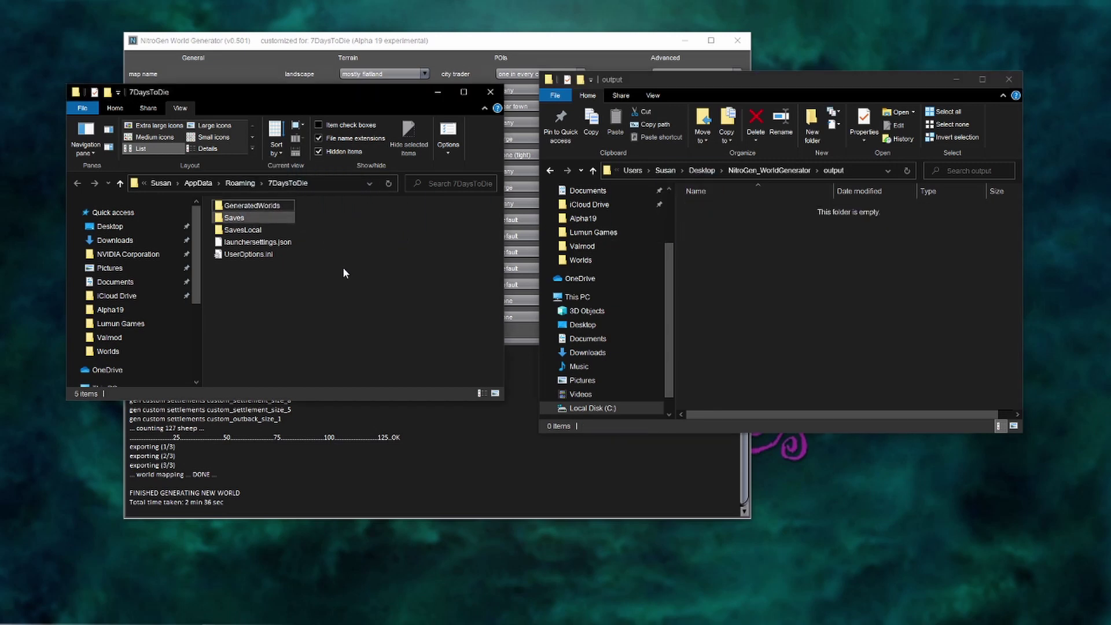
# - Open the GeneratedWorlds folder and check that it contains the tutorial world folder
pyautogui.doubleClick(255, 205)
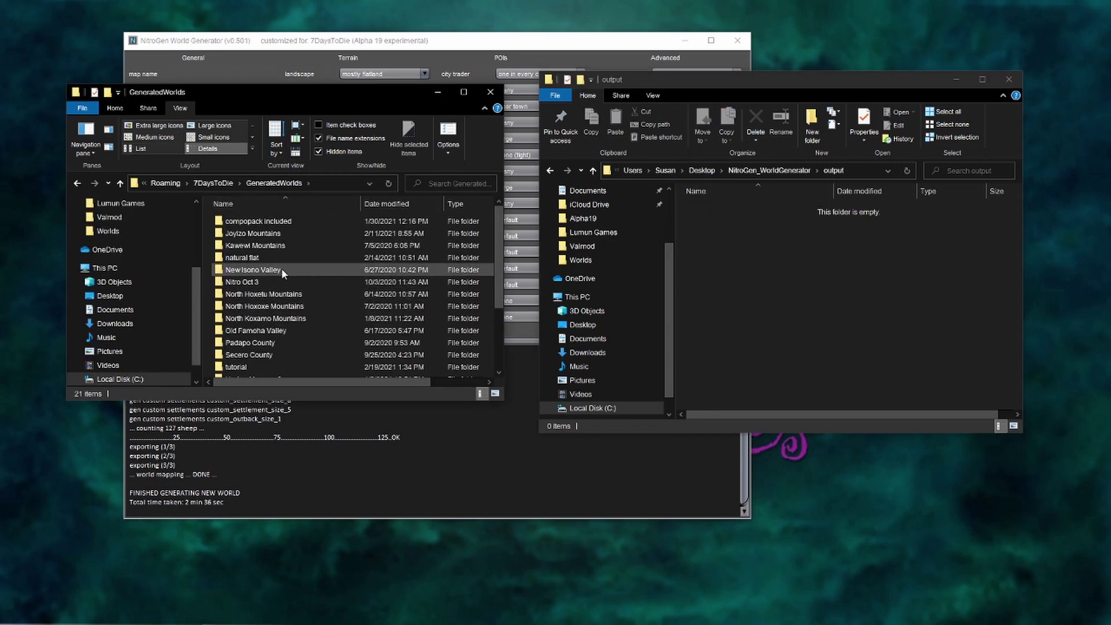
pyautogui.scroll(-3, 281, 269)
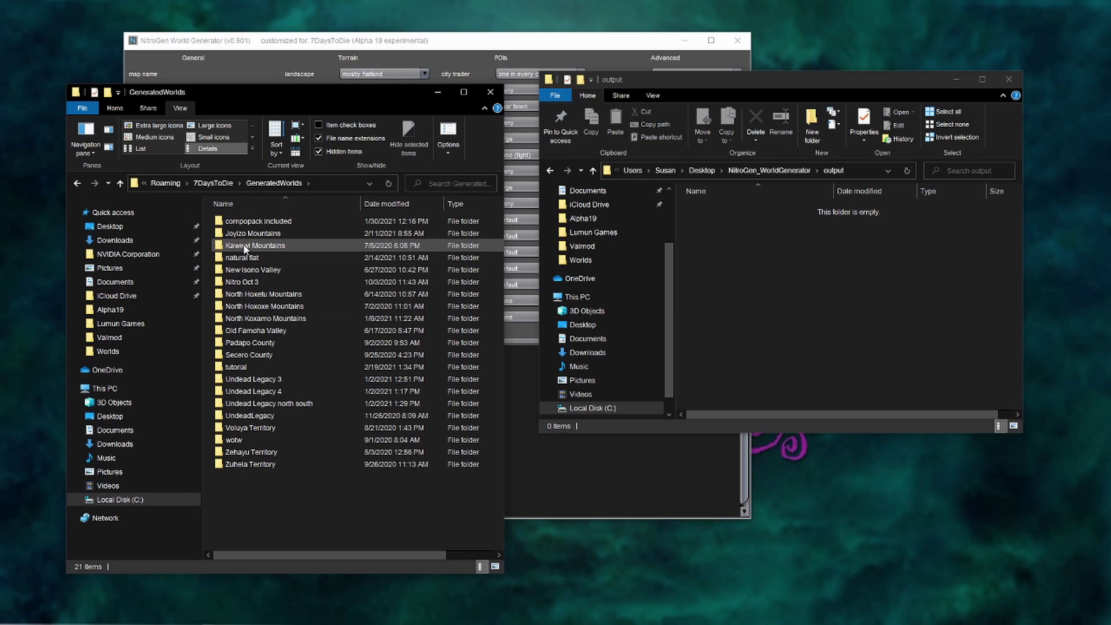
pyautogui.click(243, 369)
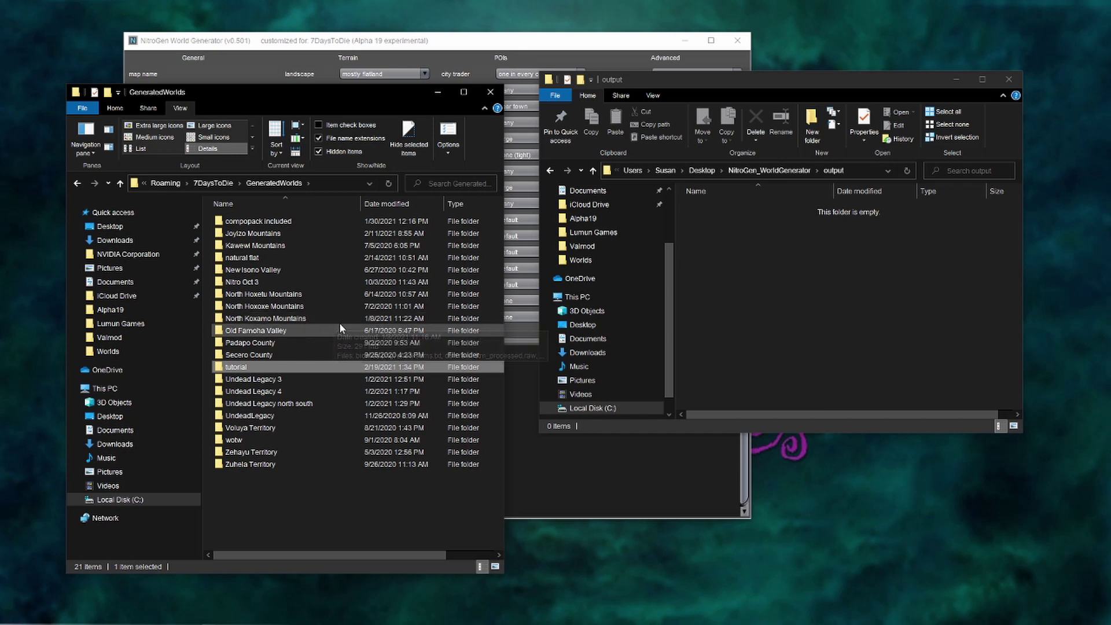
pyautogui.moveTo(341, 324)
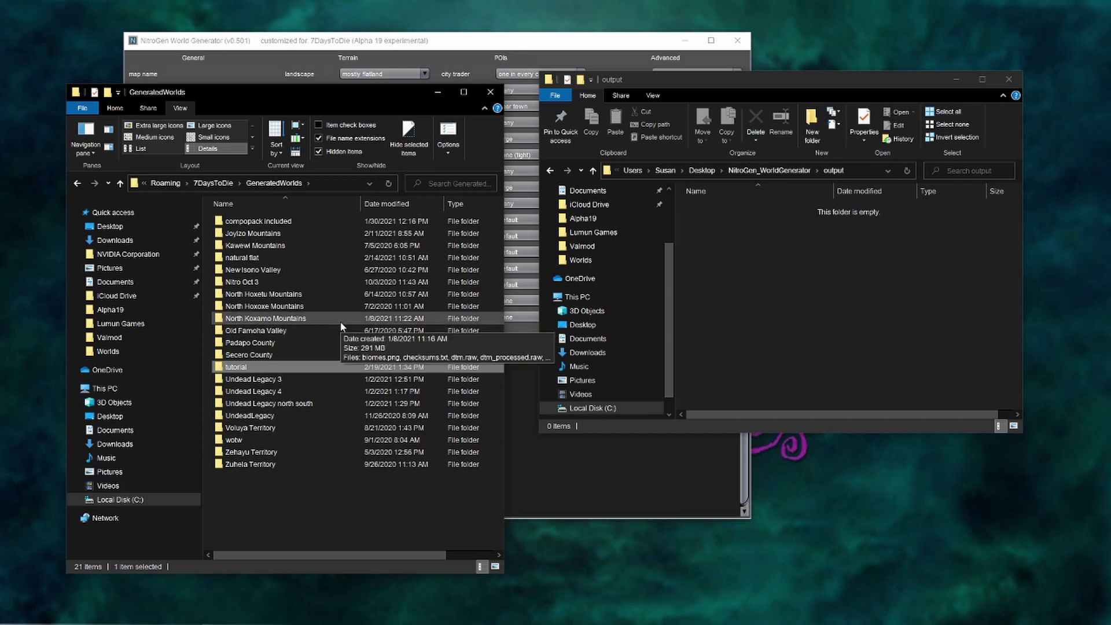